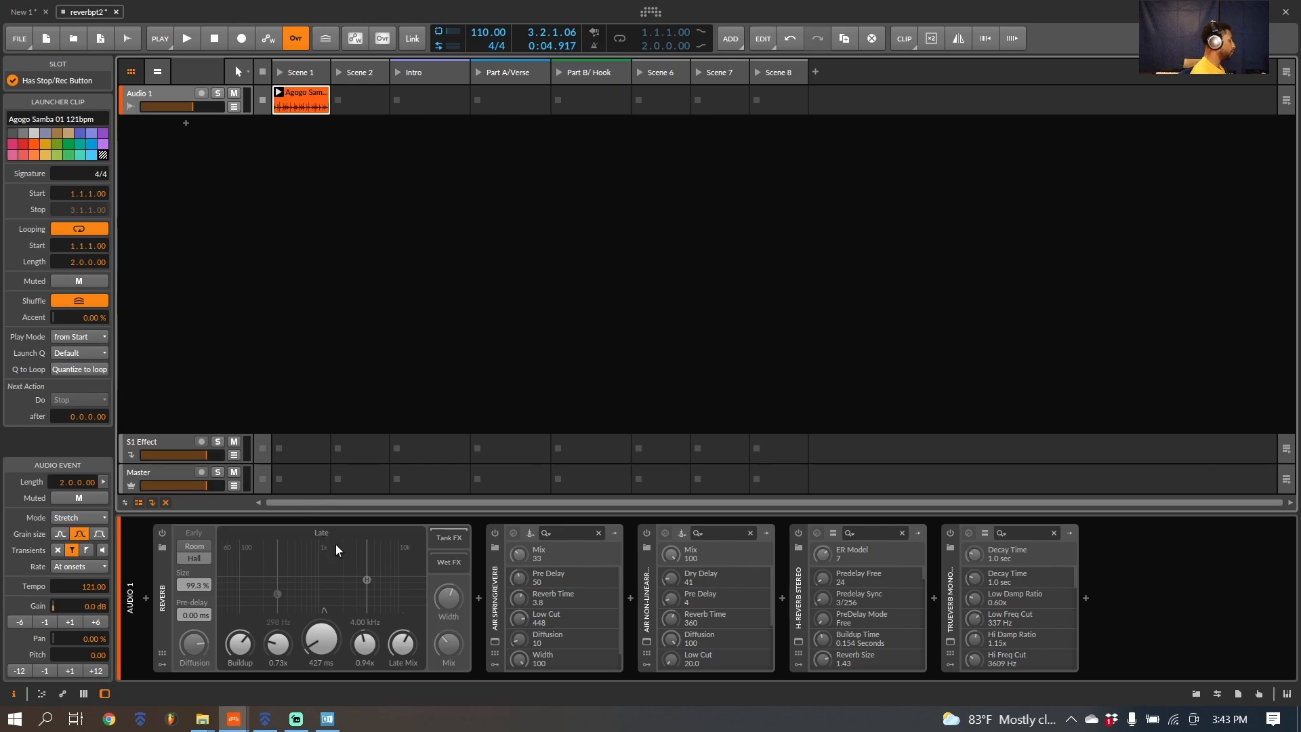
Step: Play the Agogo Samba clip on Audio 1 and switch on the Reverb device
left_click(278, 97)
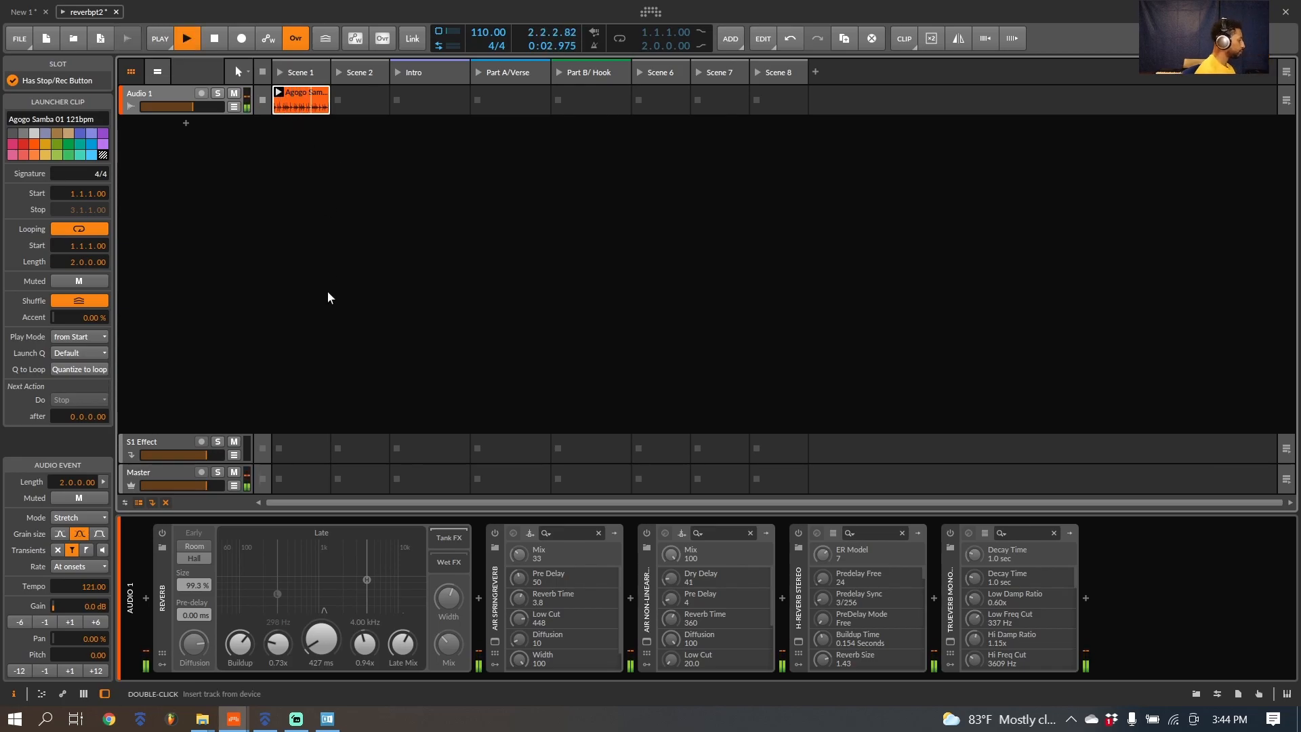
left_click(162, 533)
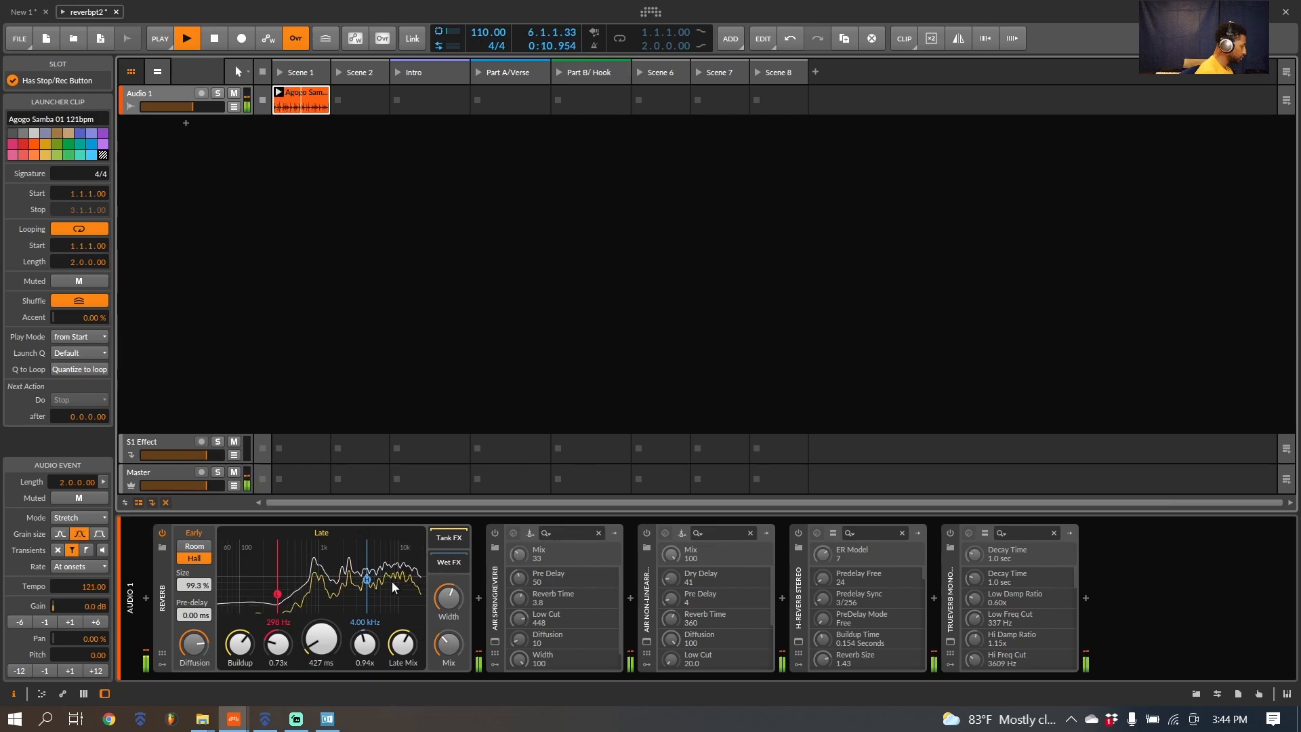
mouse_move(449, 644)
left_mouse_down()
mouse_move(449, 576)
mouse_move(449, 644)
left_mouse_up()
Step: Lengthen the Reverb's late decay time to 977 ms and raise its mix, with playback stopped
left_click_drag(328, 645, 328, 620)
key("space")
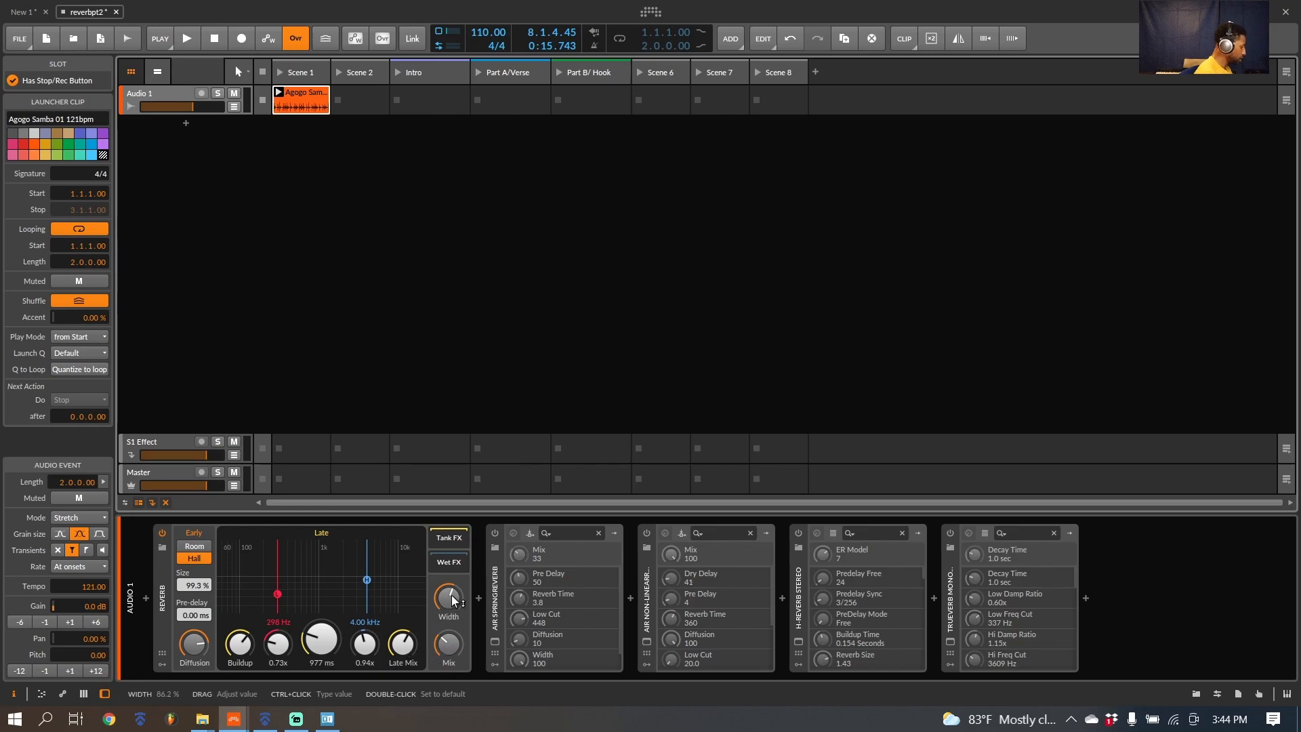
left_click_drag(449, 645, 449, 620)
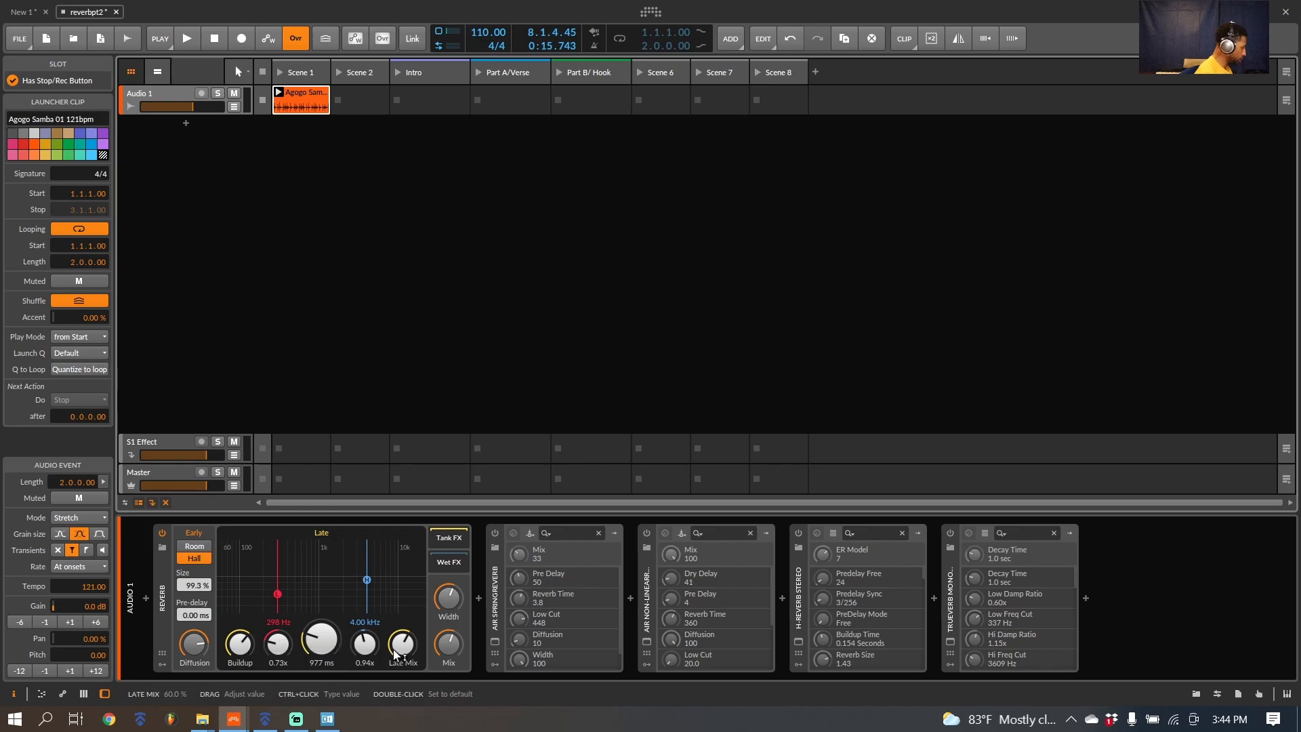
Step: Switch the Reverb's early reflections back and forth between Room and Hall, ending on Hall
left_click(201, 546)
left_click(201, 559)
left_click(201, 546)
left_click(202, 560)
left_click(202, 547)
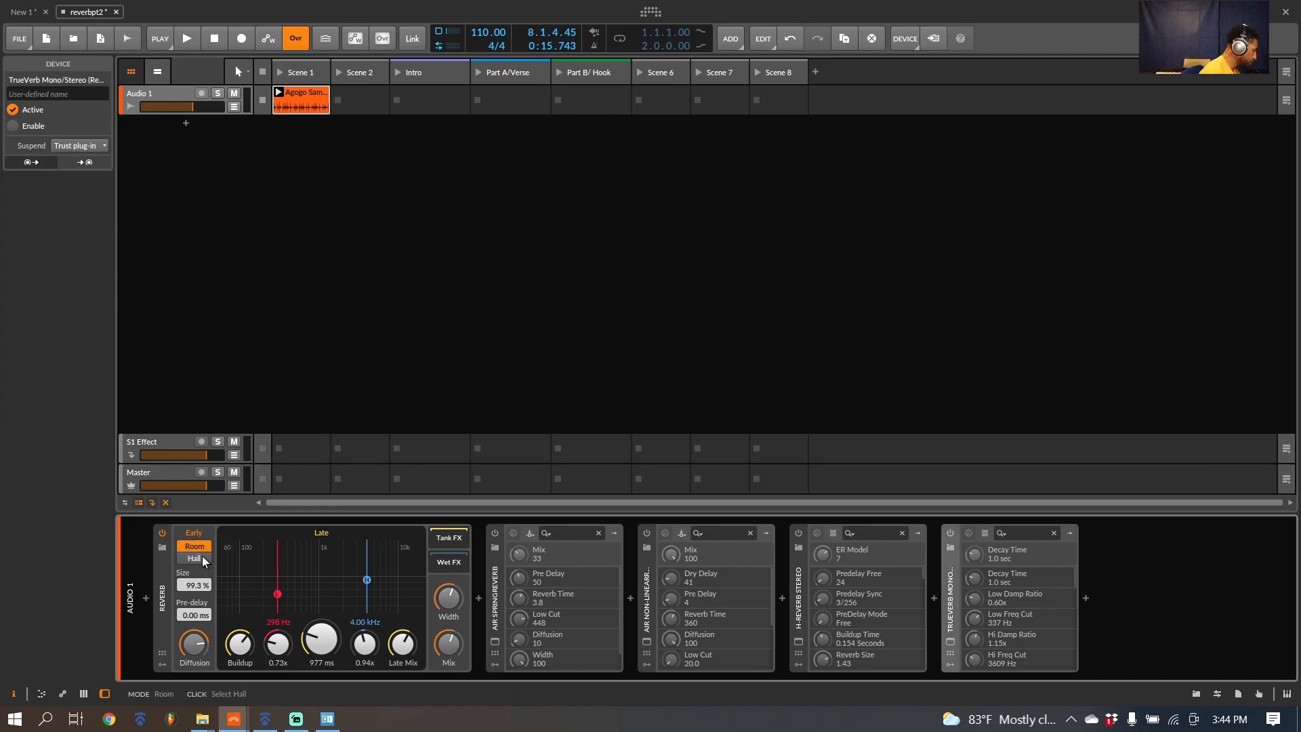
left_click(202, 558)
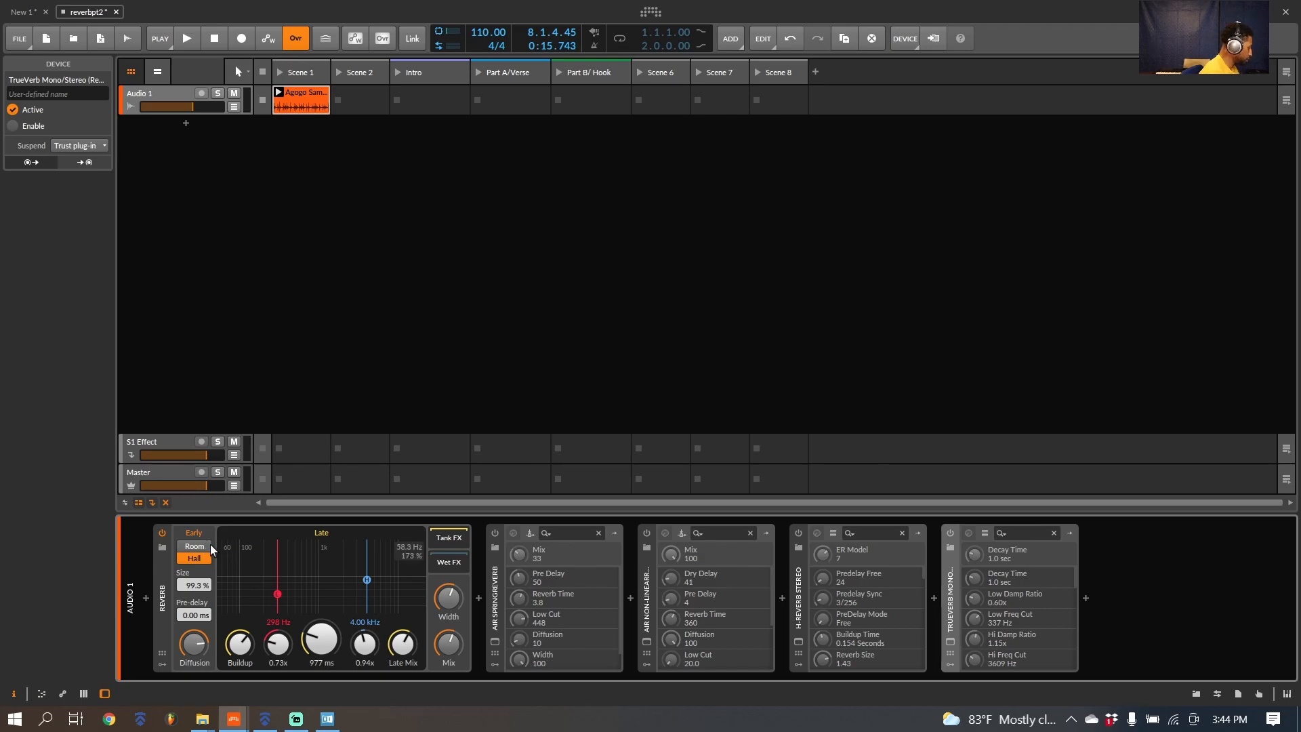
Step: Listen to the loop with Room and Hall early reflections for comparison, return to Hall and stop playback
key("space")
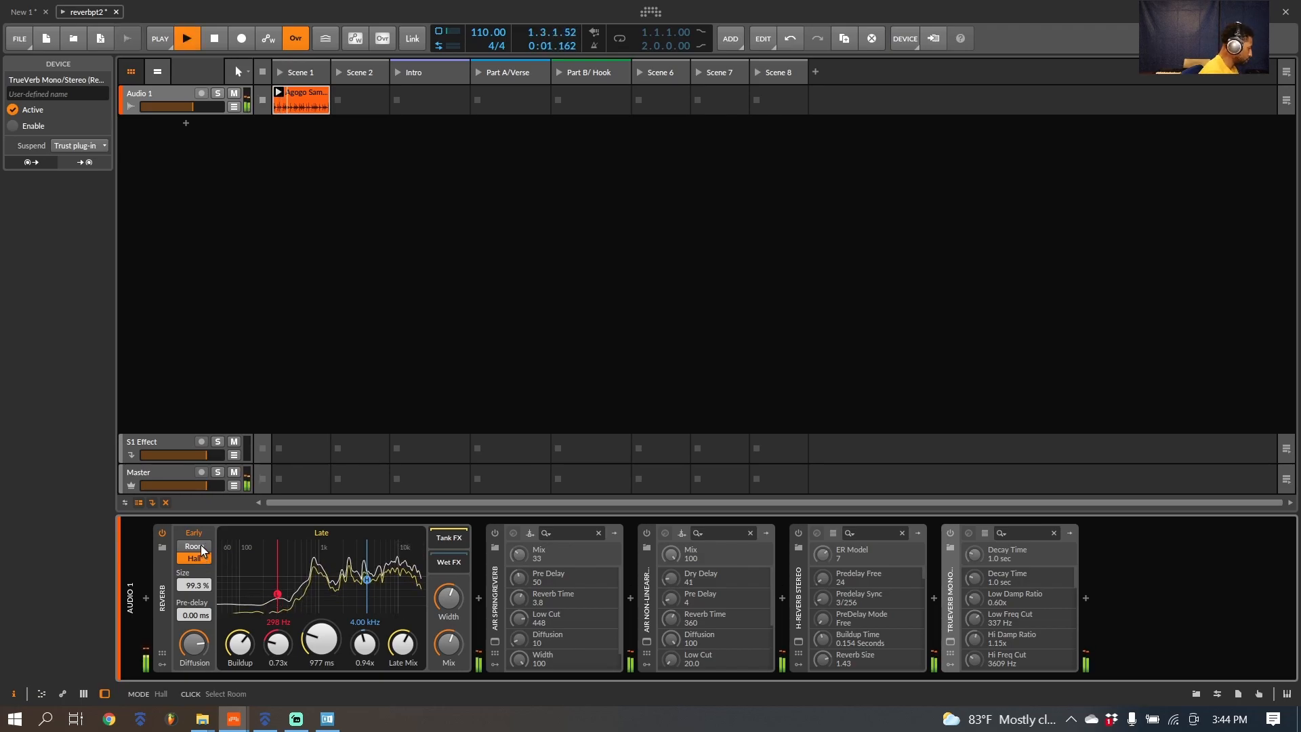
left_click(201, 547)
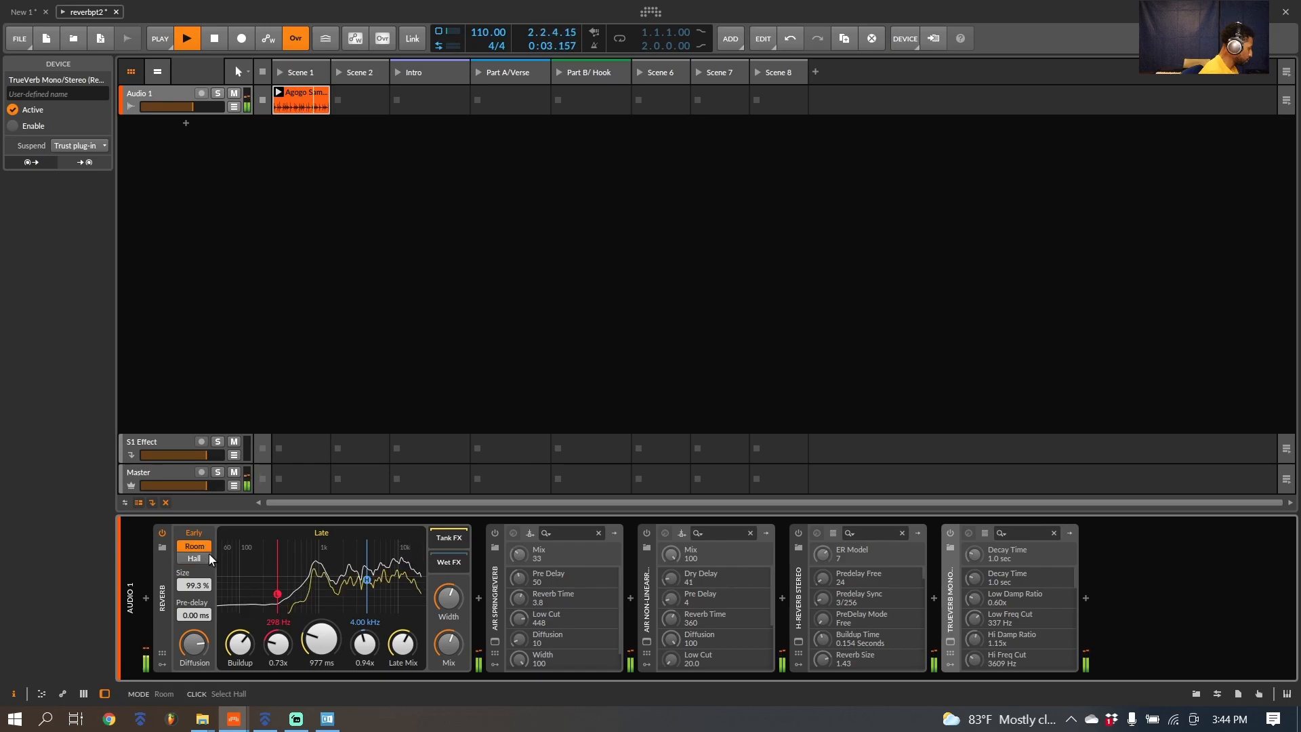
left_click(202, 557)
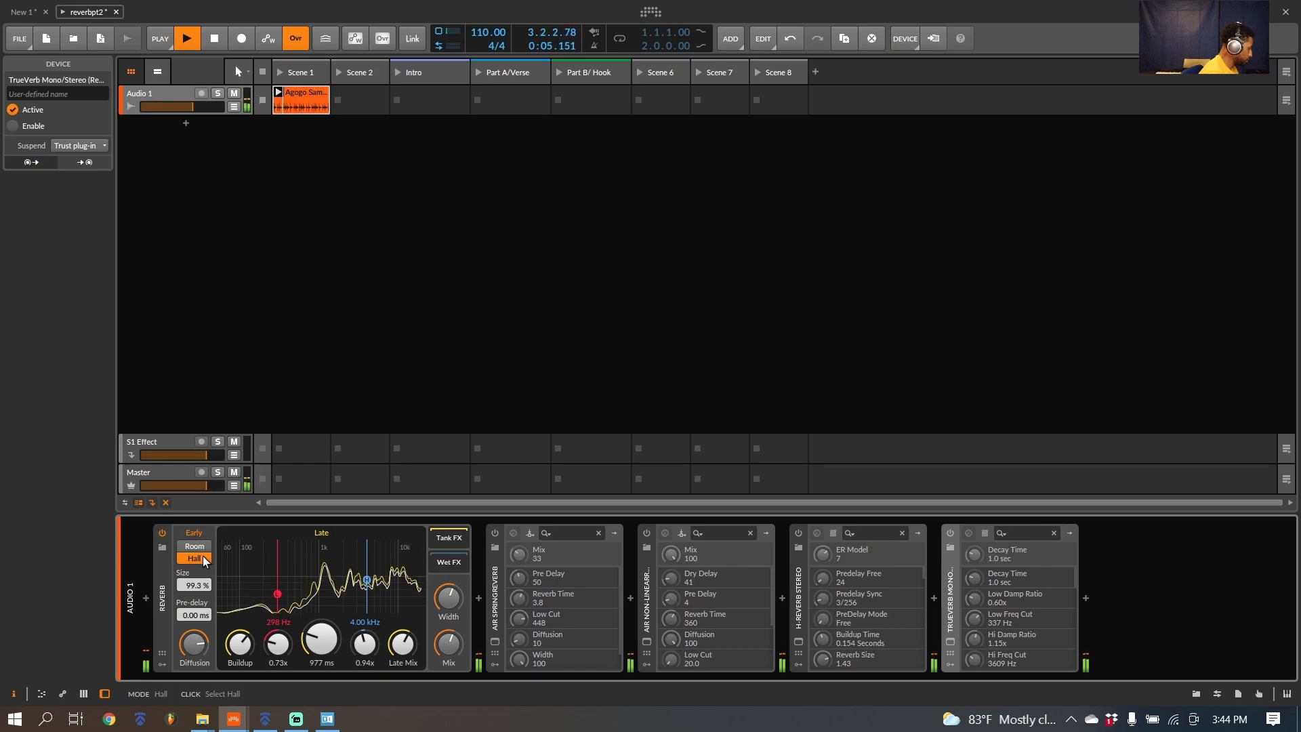
key("space")
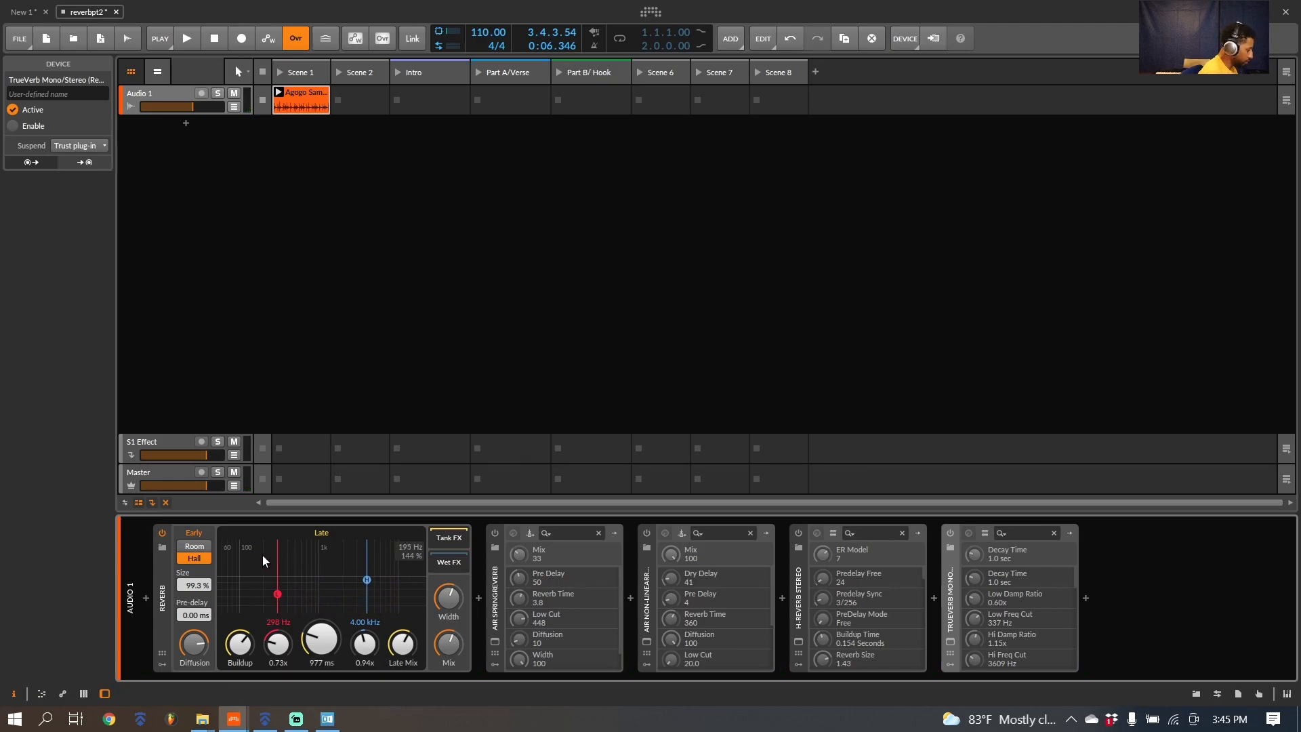
Step: Audition the Reverb presets one by one from Amphitheatre to Drifting Dust Reverb, and leave the preset browser without replacing the device
left_click(162, 547)
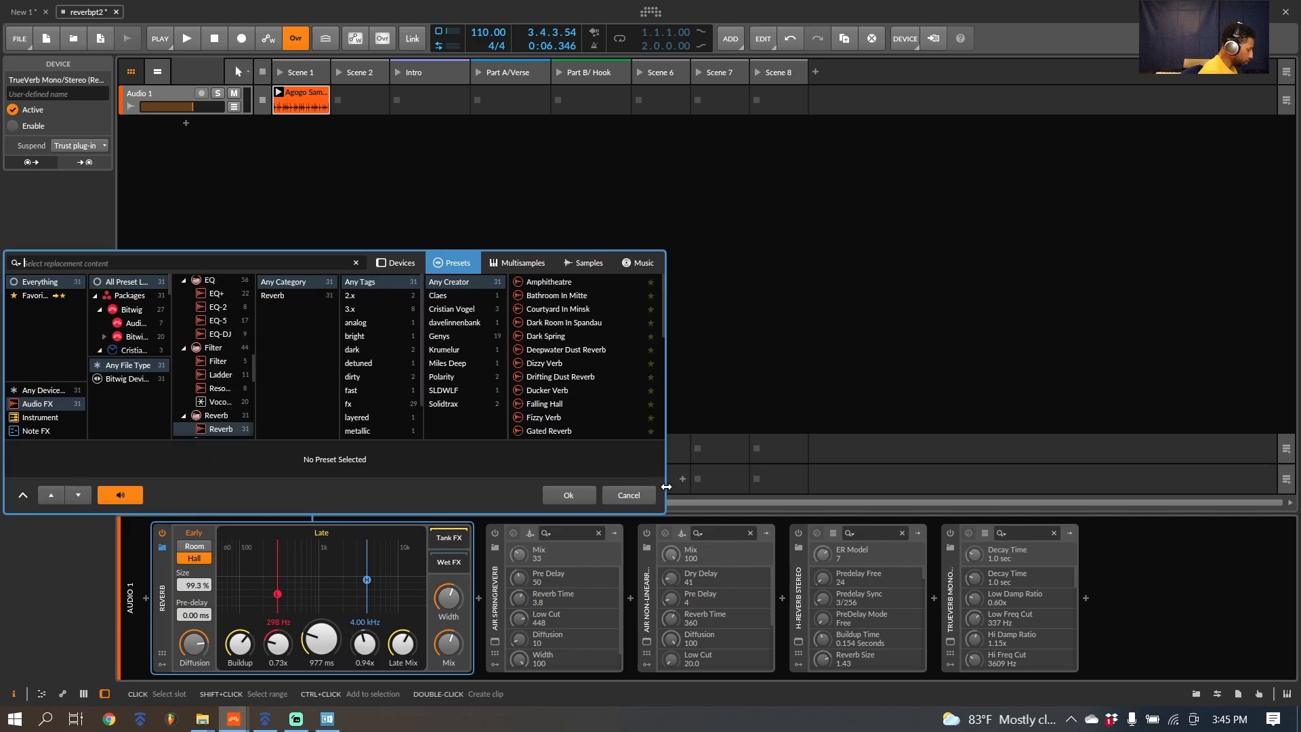
left_click(561, 282)
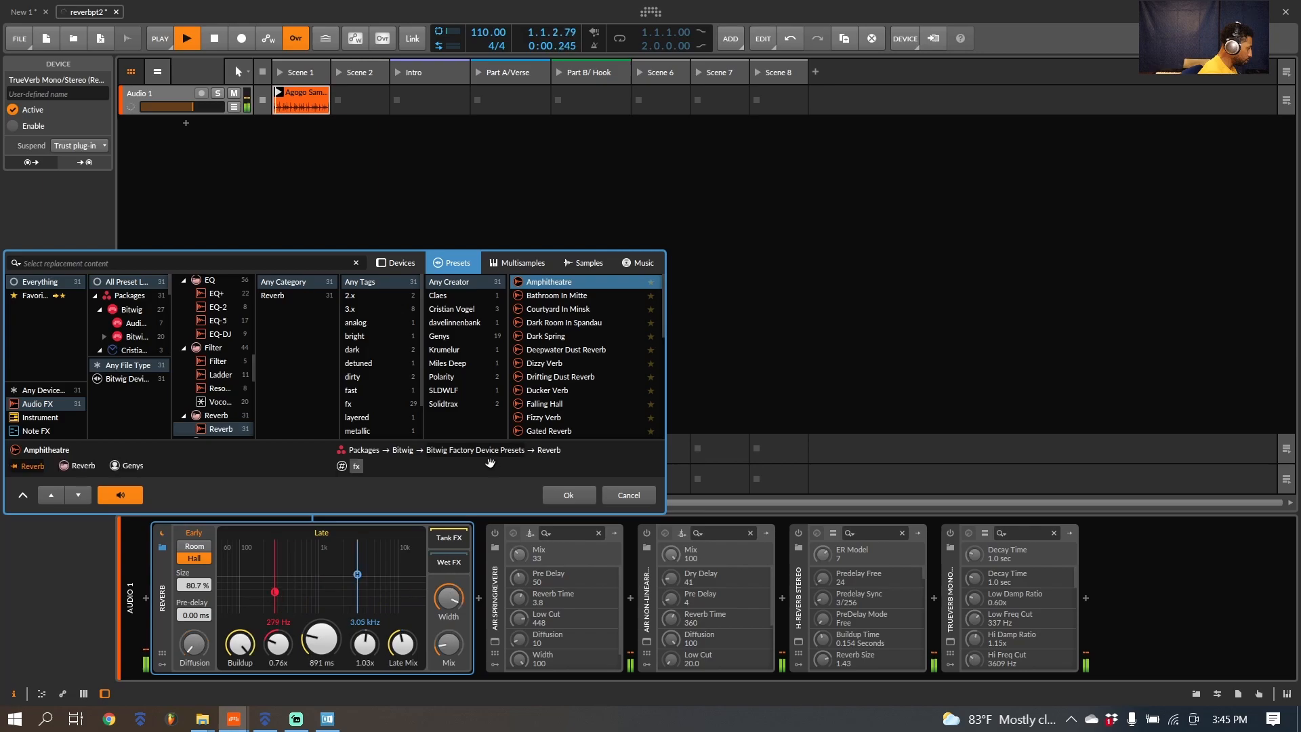
left_click(577, 296)
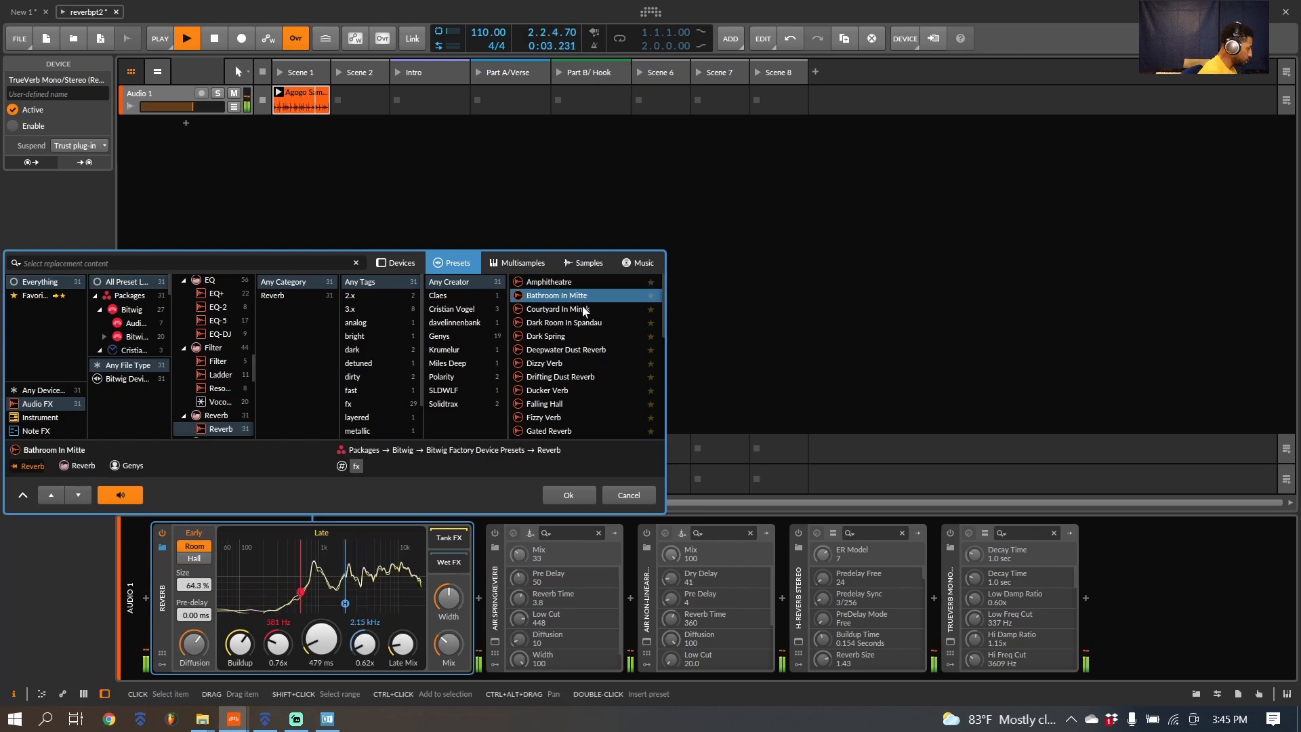
left_click(587, 309)
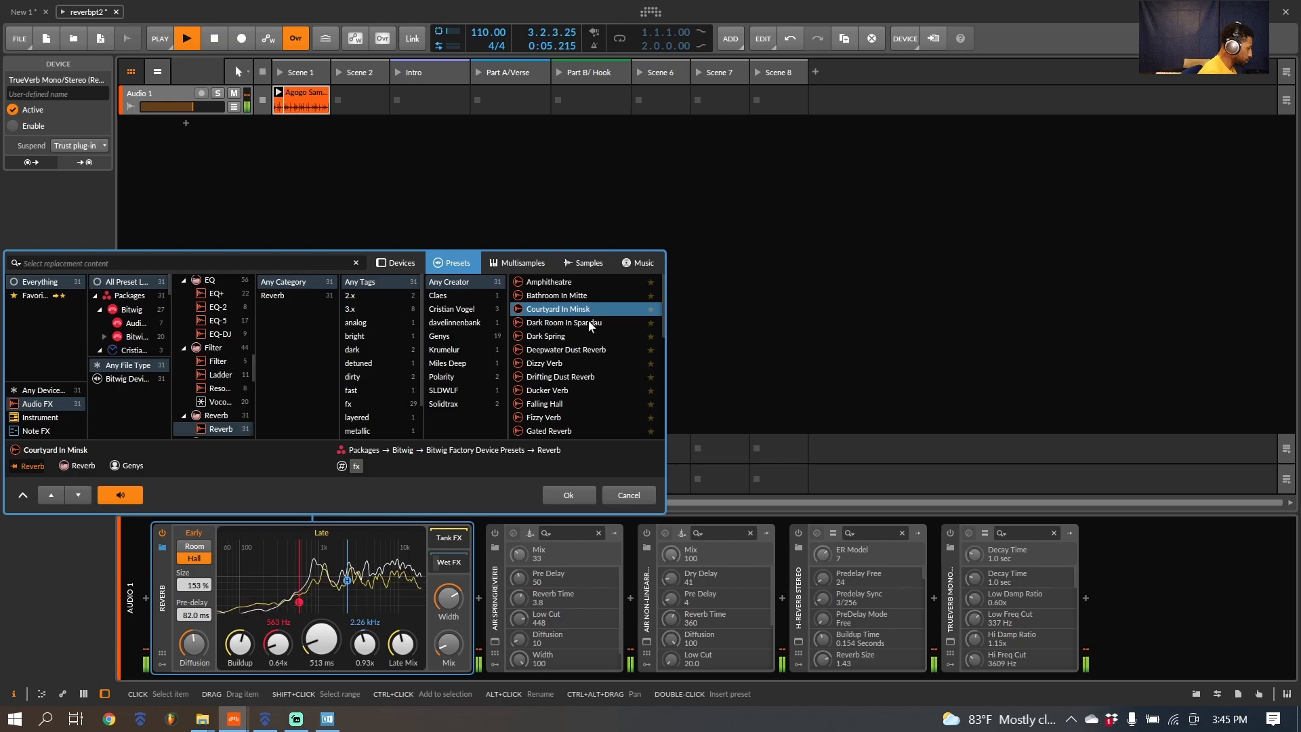
left_click(587, 323)
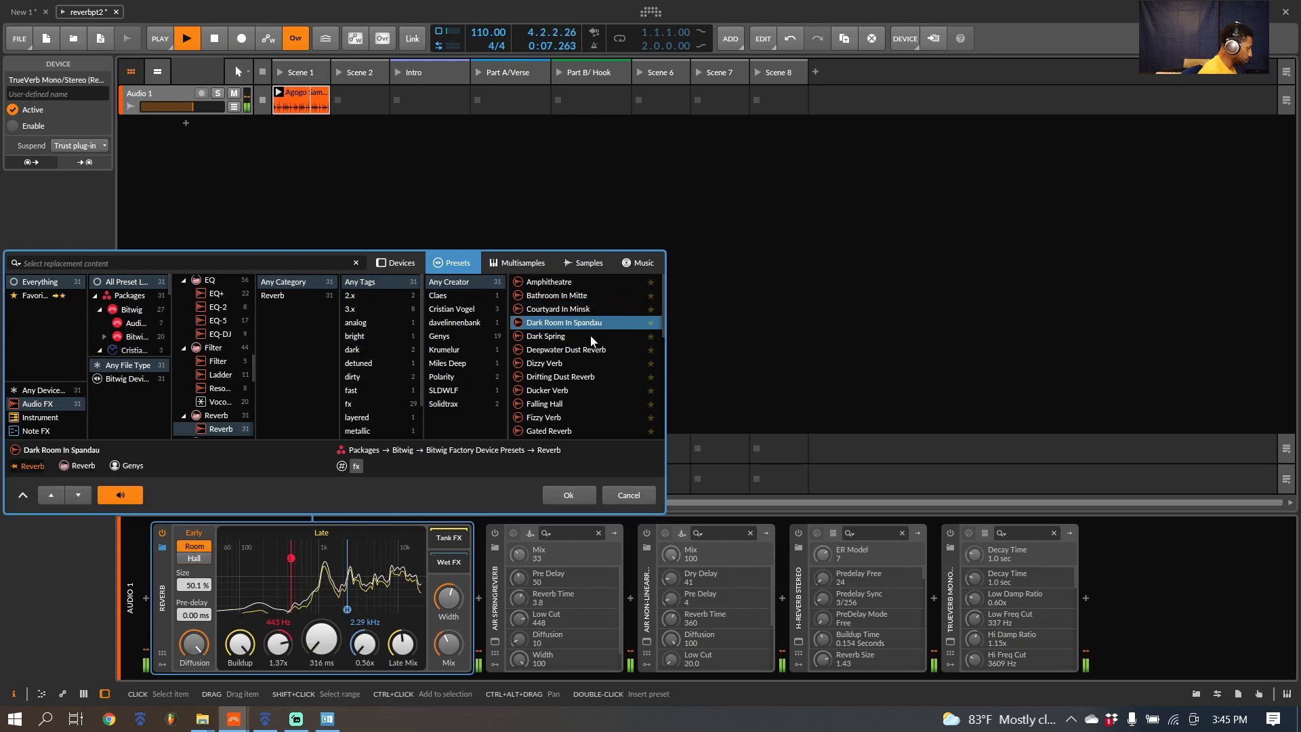
left_click(591, 336)
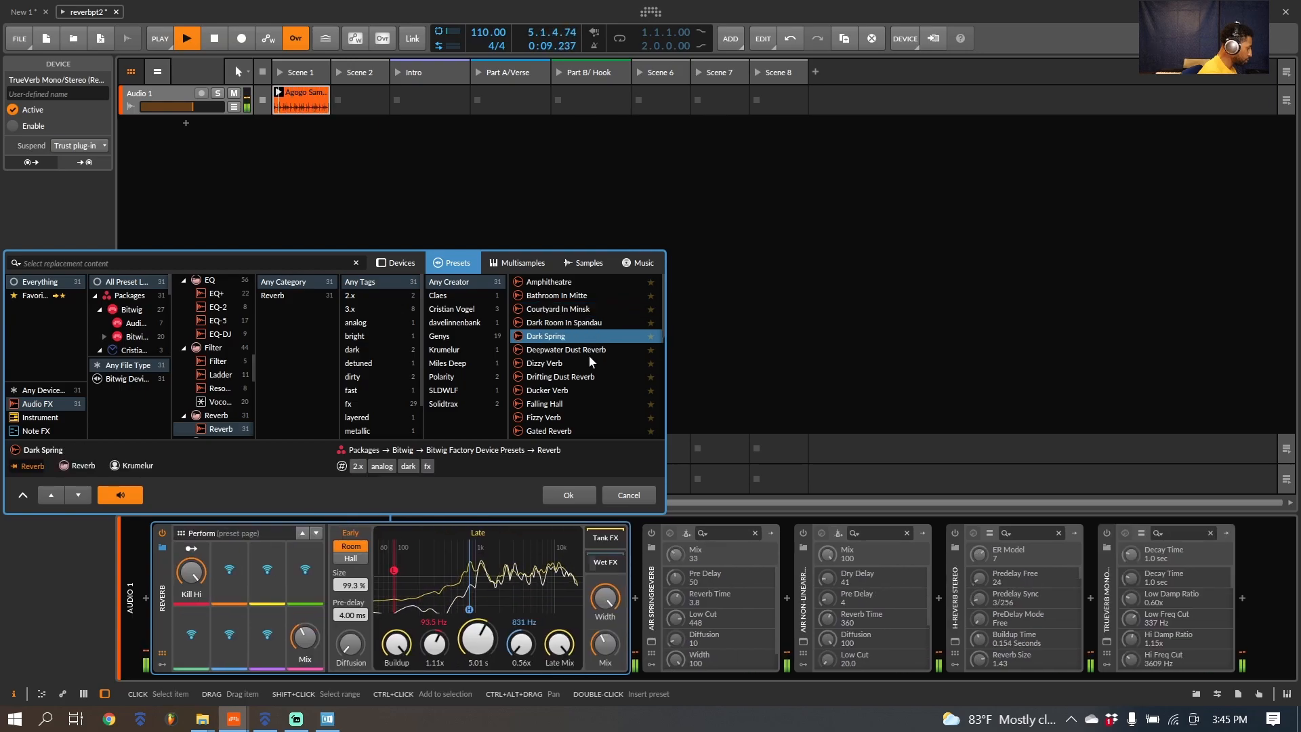
left_click(588, 351)
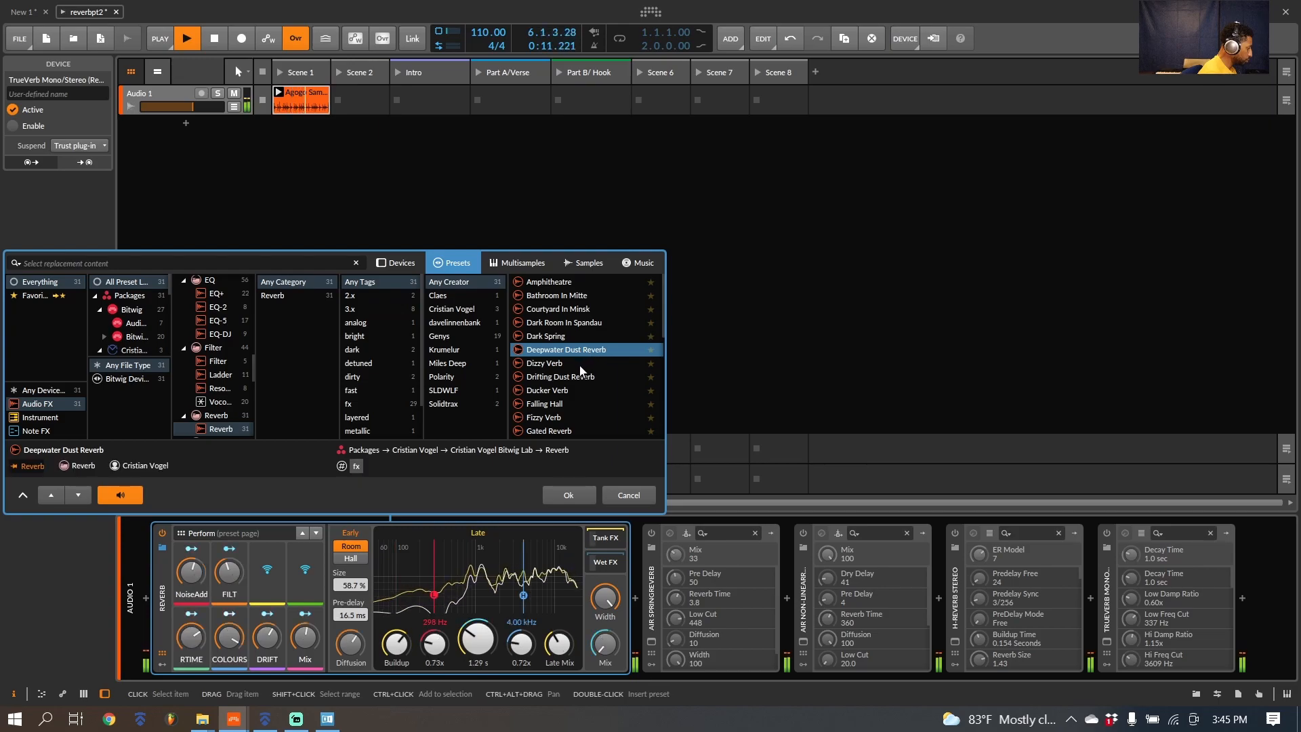
left_click(580, 365)
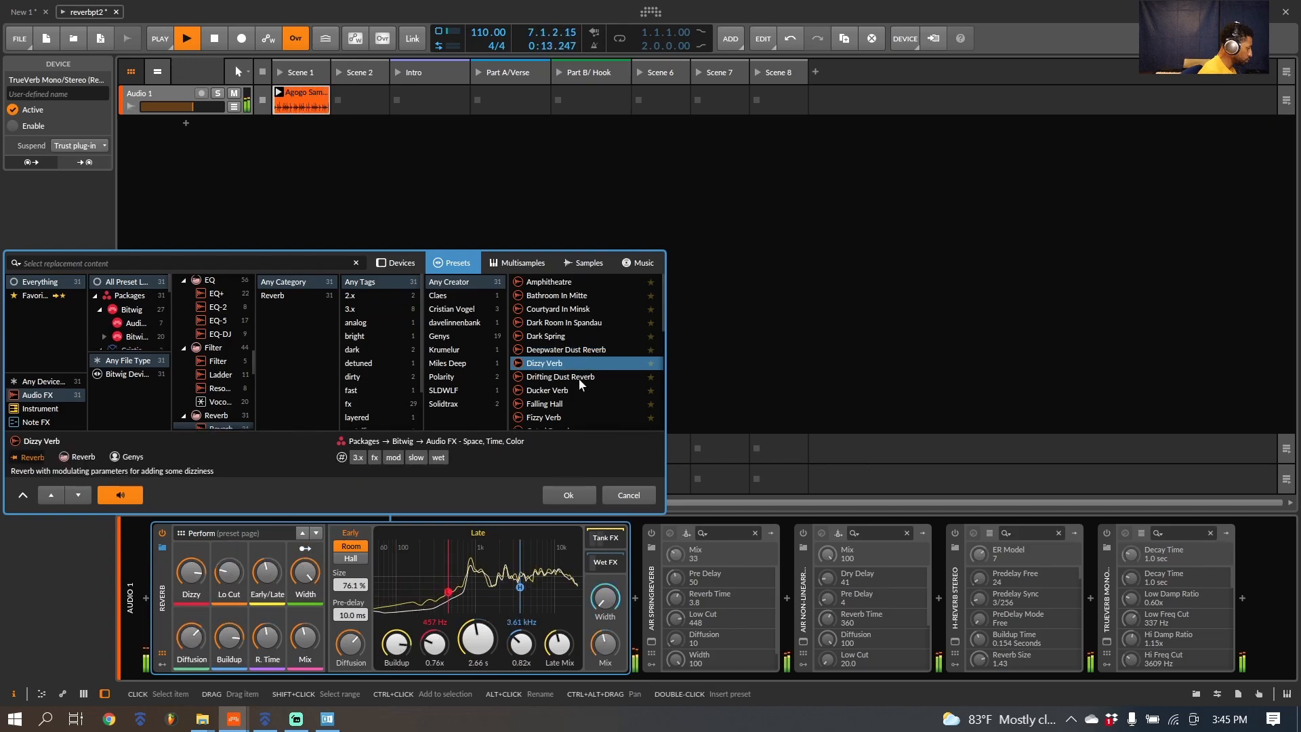
left_click(581, 377)
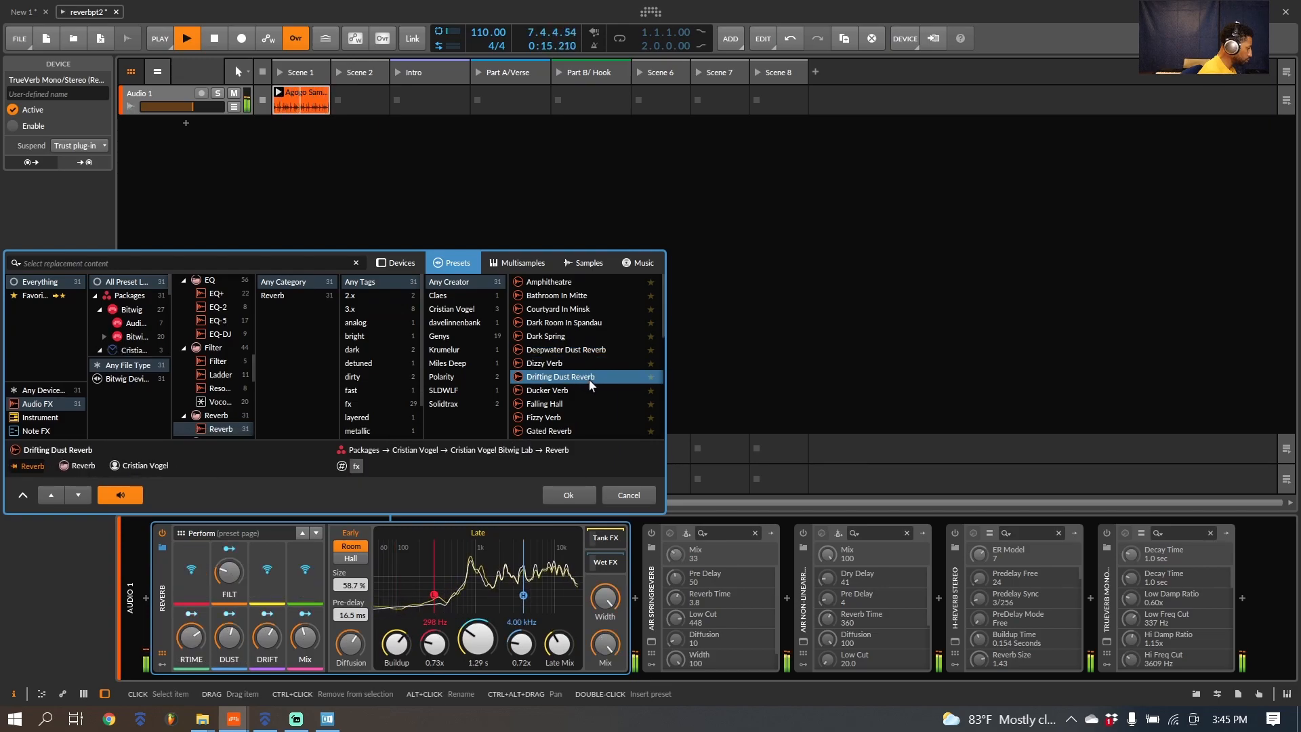
key("space")
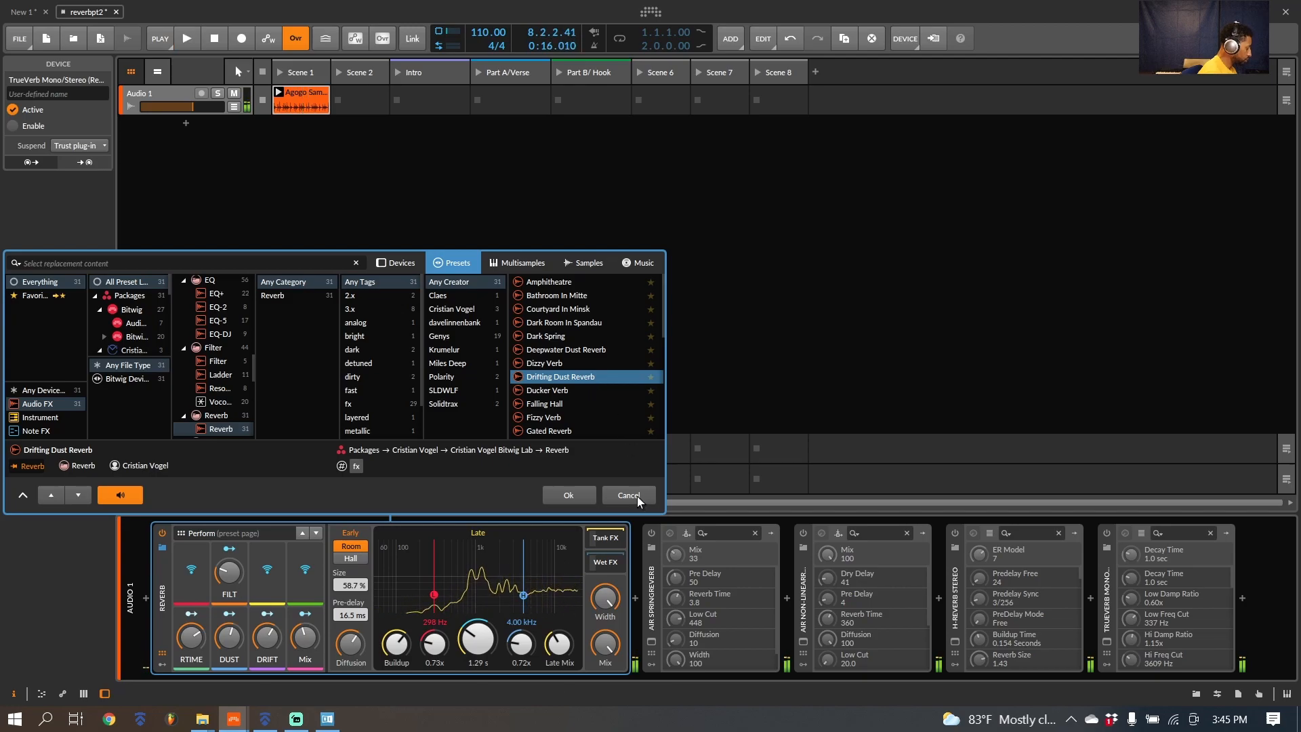
left_click(637, 496)
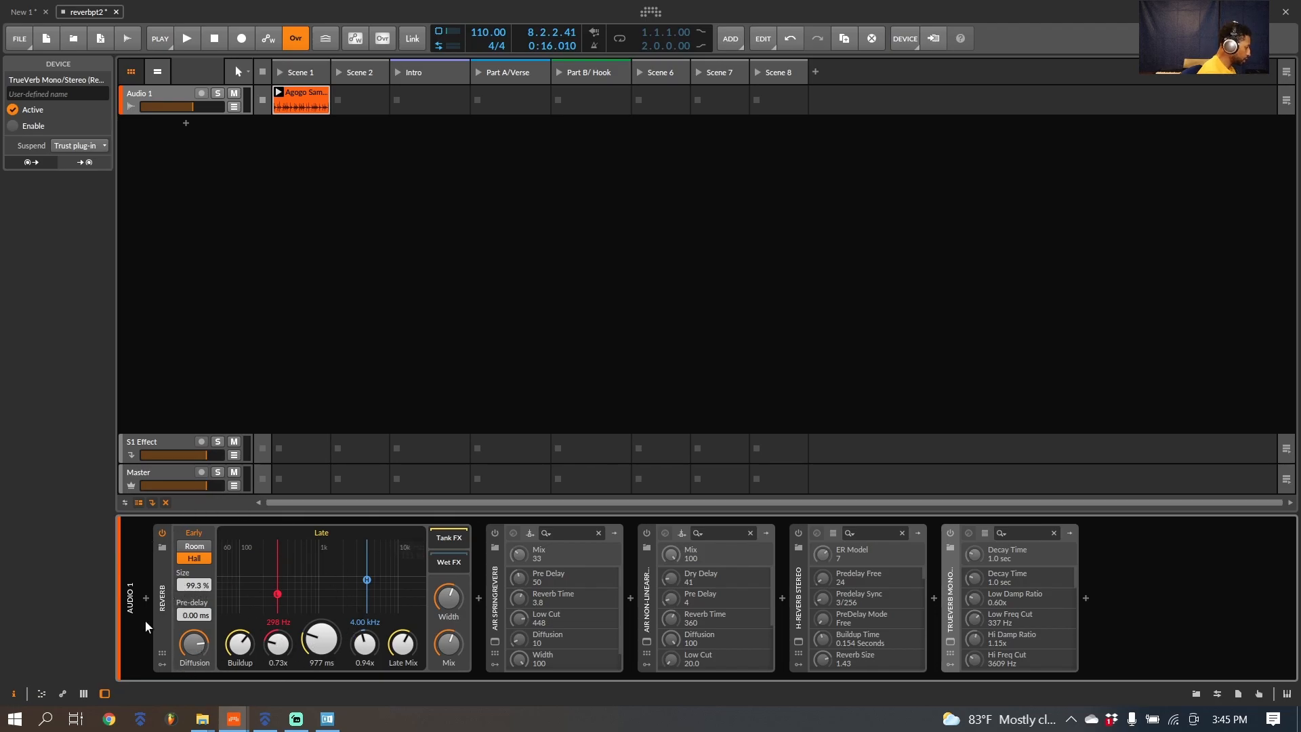
Step: Expand the Reverb's Wet FX chain, and swap the active device from Reverb to AIR SpringReverb with its plug-in window open
left_click(461, 565)
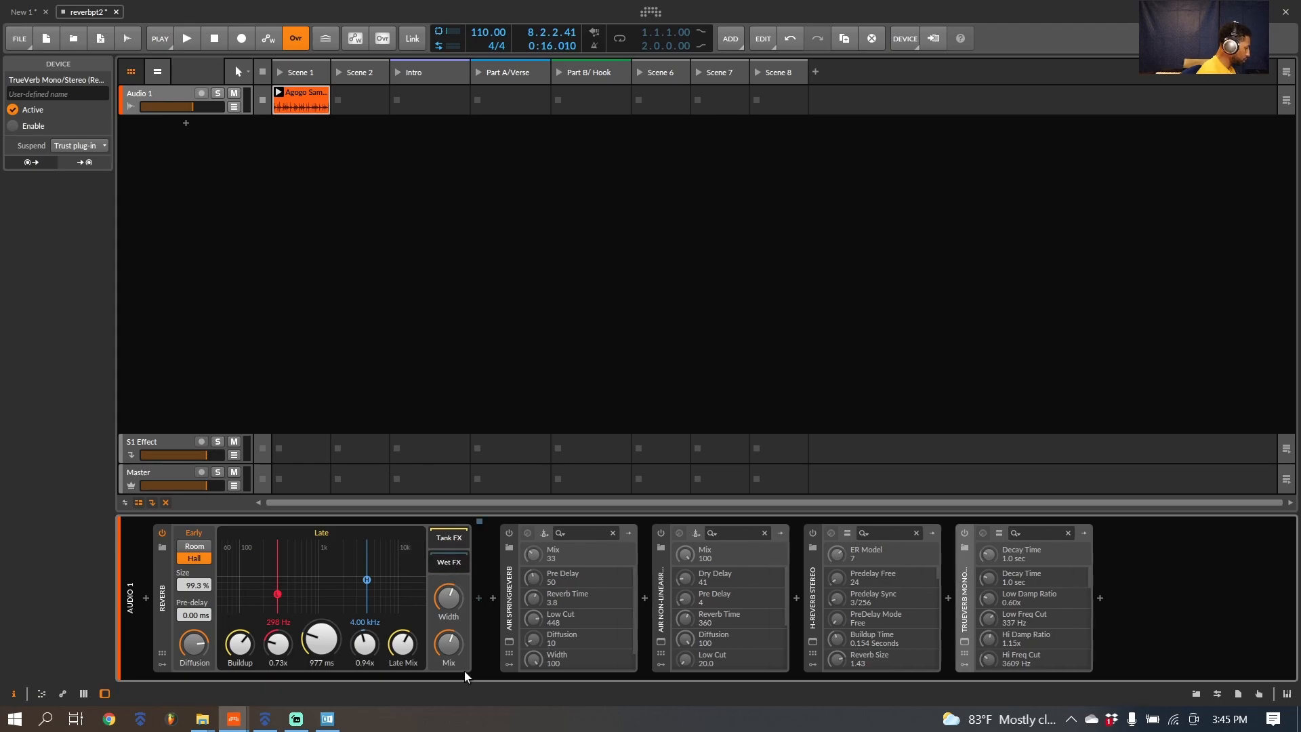
left_click(162, 534)
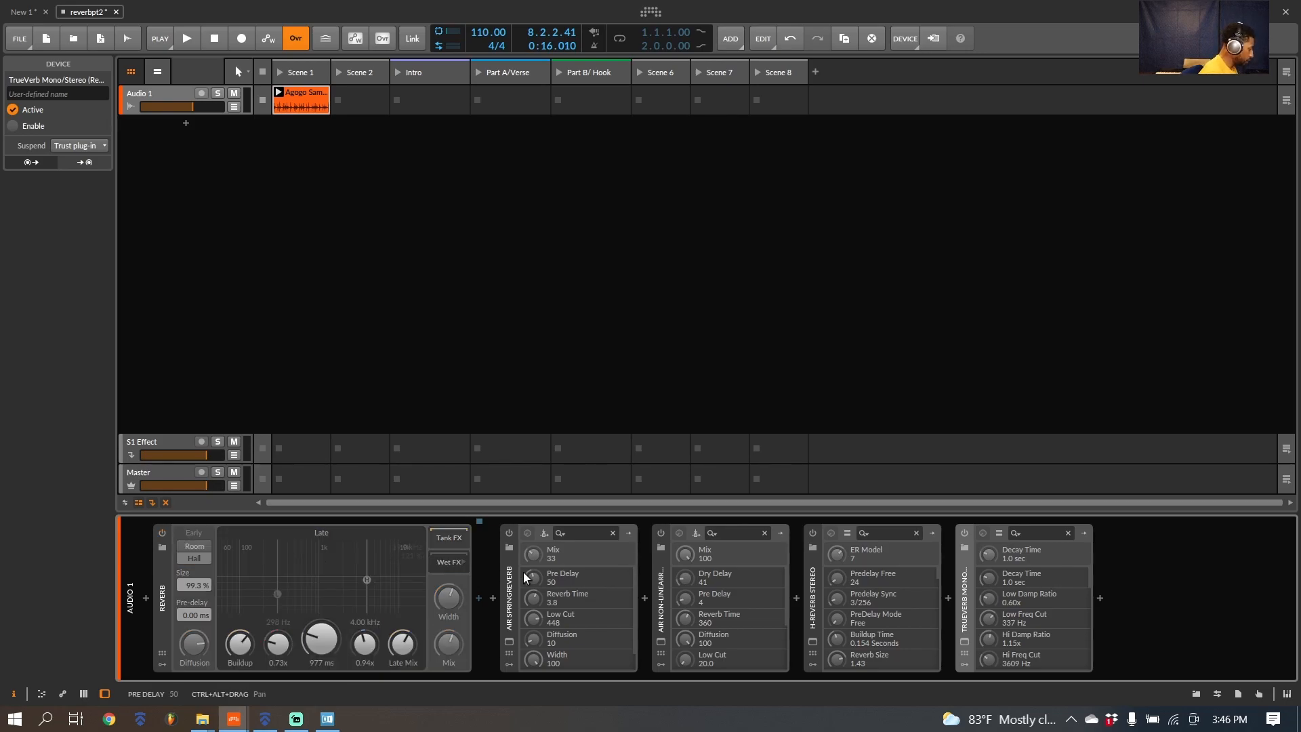
left_click(510, 534)
left_click(509, 640)
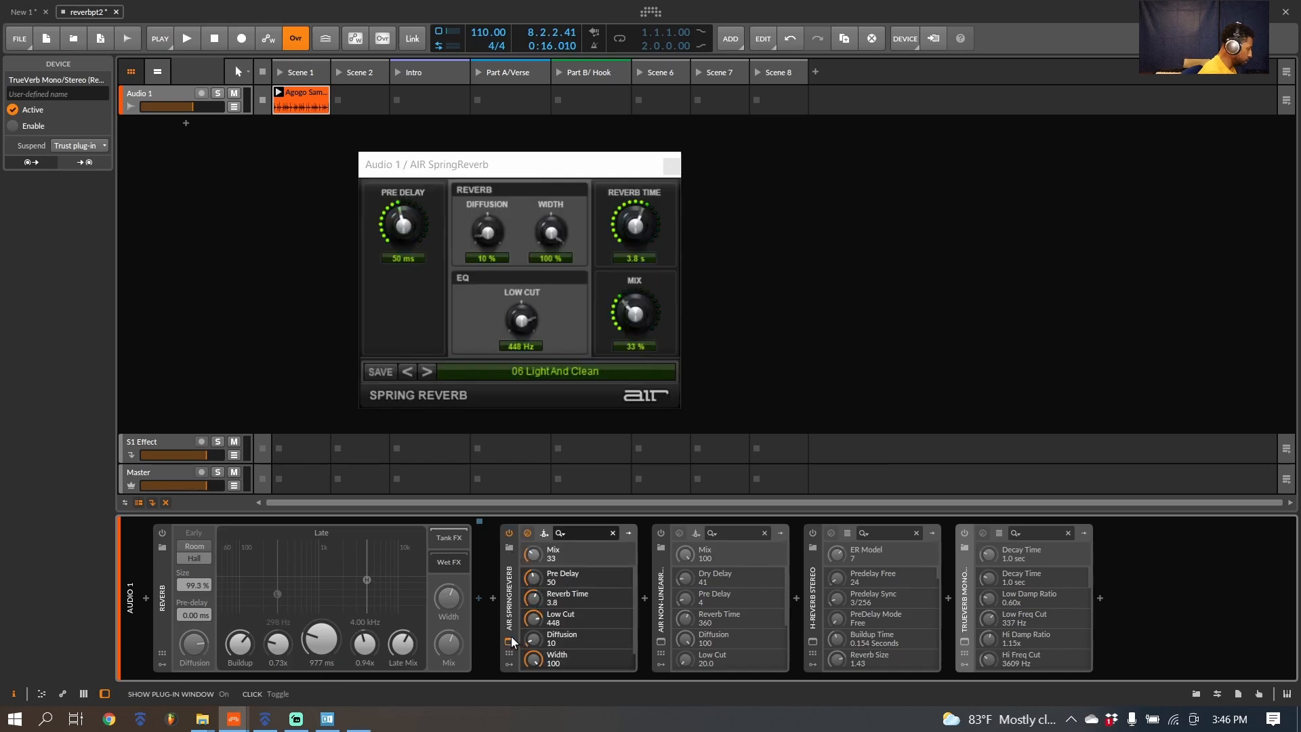
Step: Load the 01 More Fatness preset in AIR SpringReverb and bypass the plug-in
left_click(506, 377)
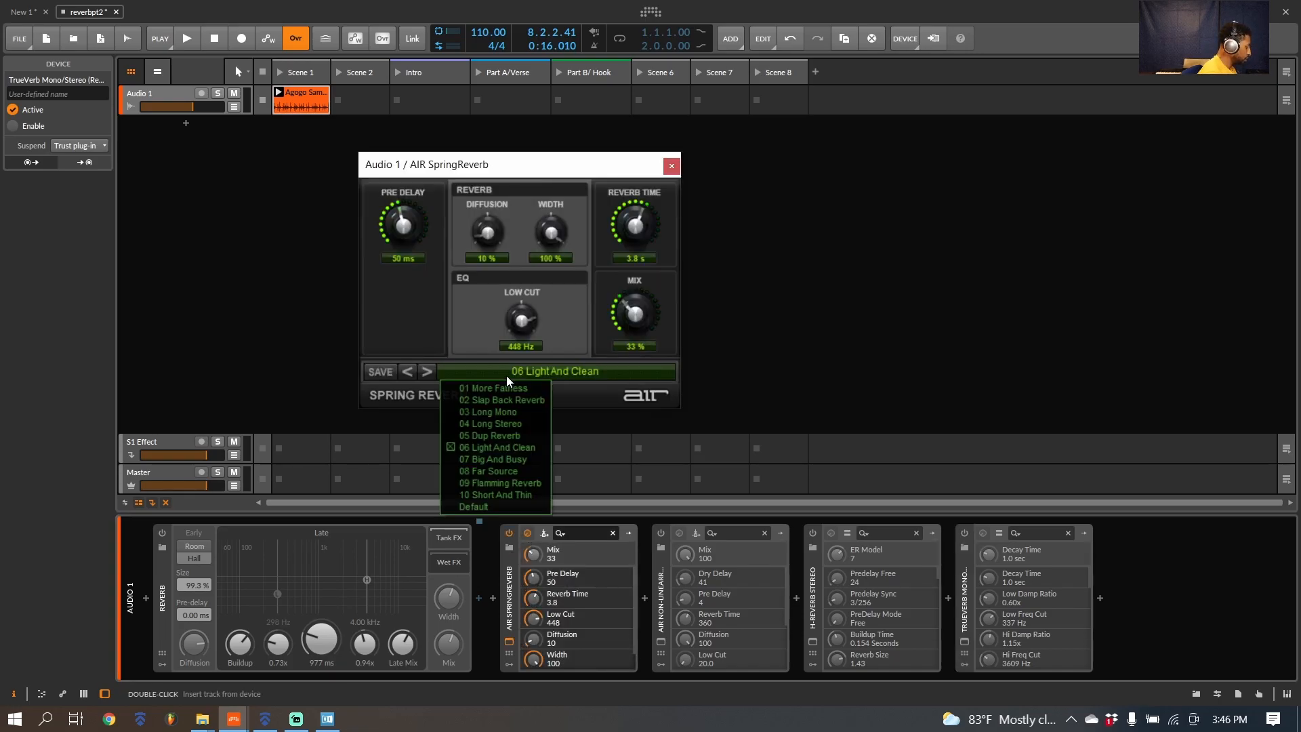
left_click(494, 390)
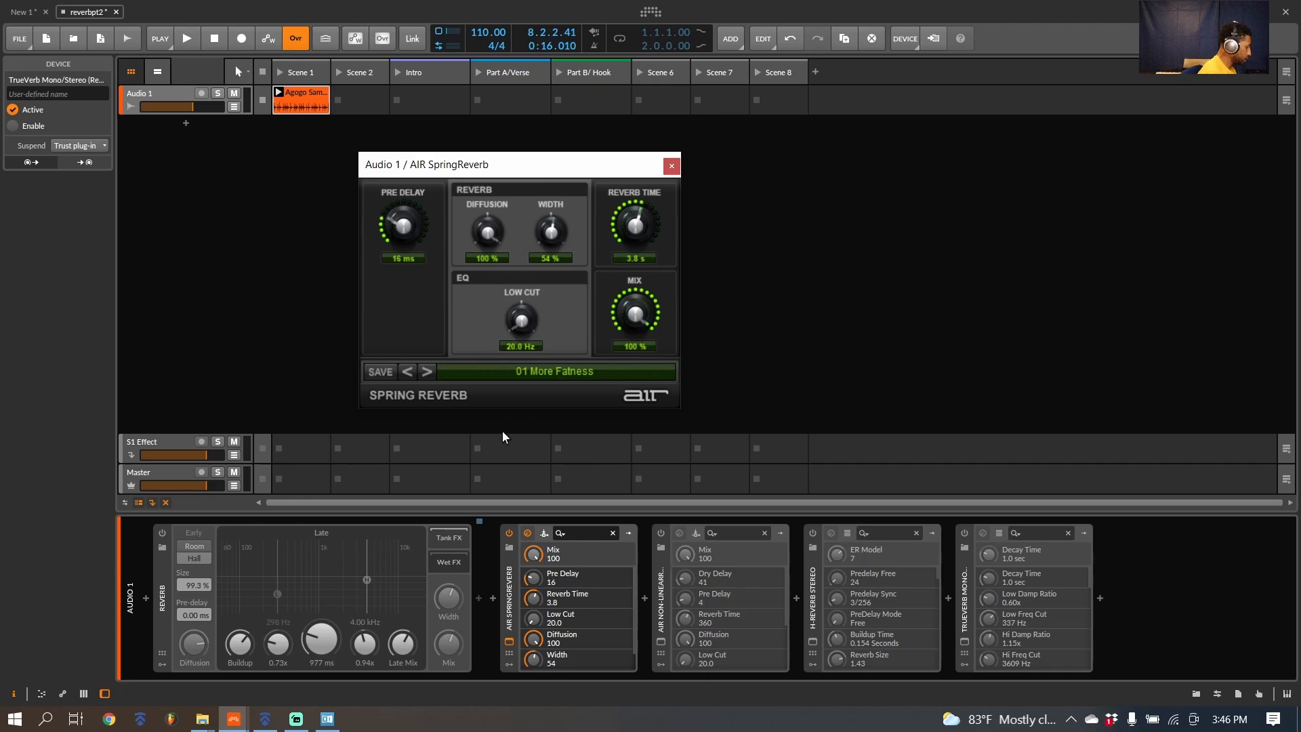
left_click(508, 532)
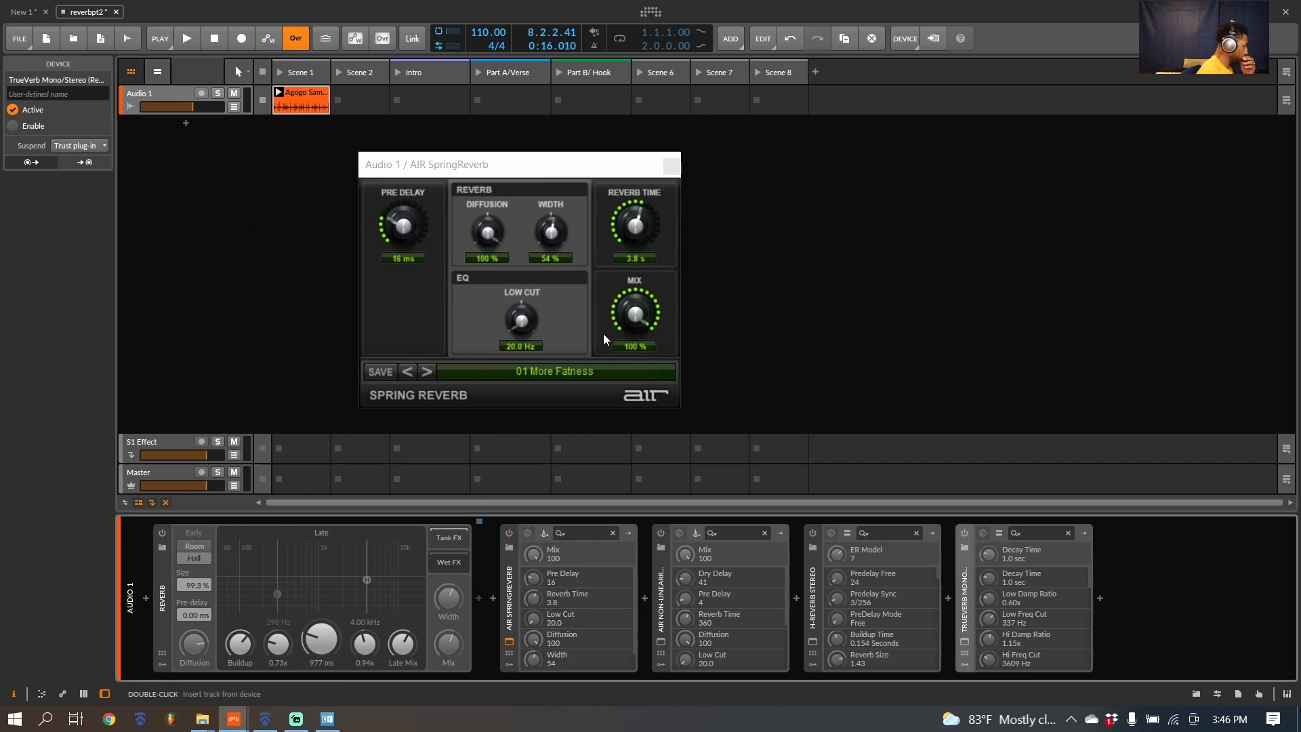
Step: Play the loop, re-enable AIR SpringReverb and lower its mix to 58 %
key("space")
left_click(510, 531)
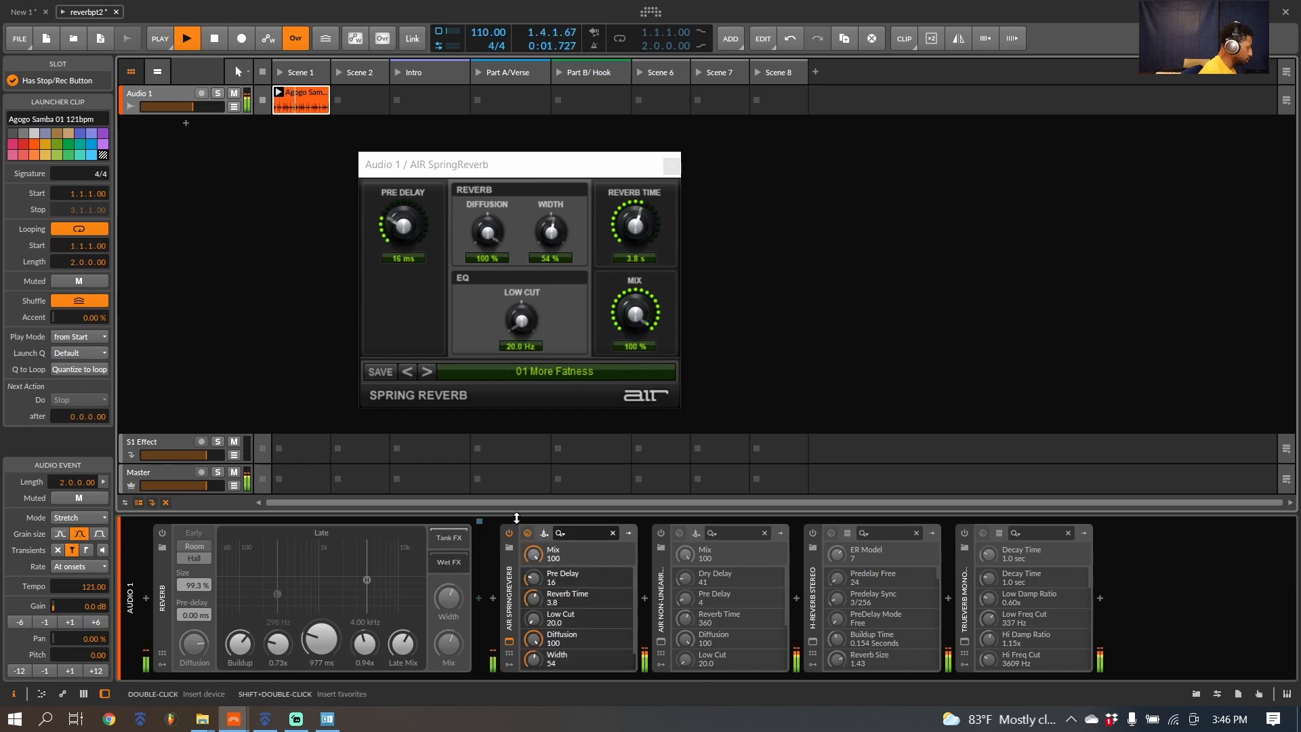
left_click_drag(642, 335, 641, 371)
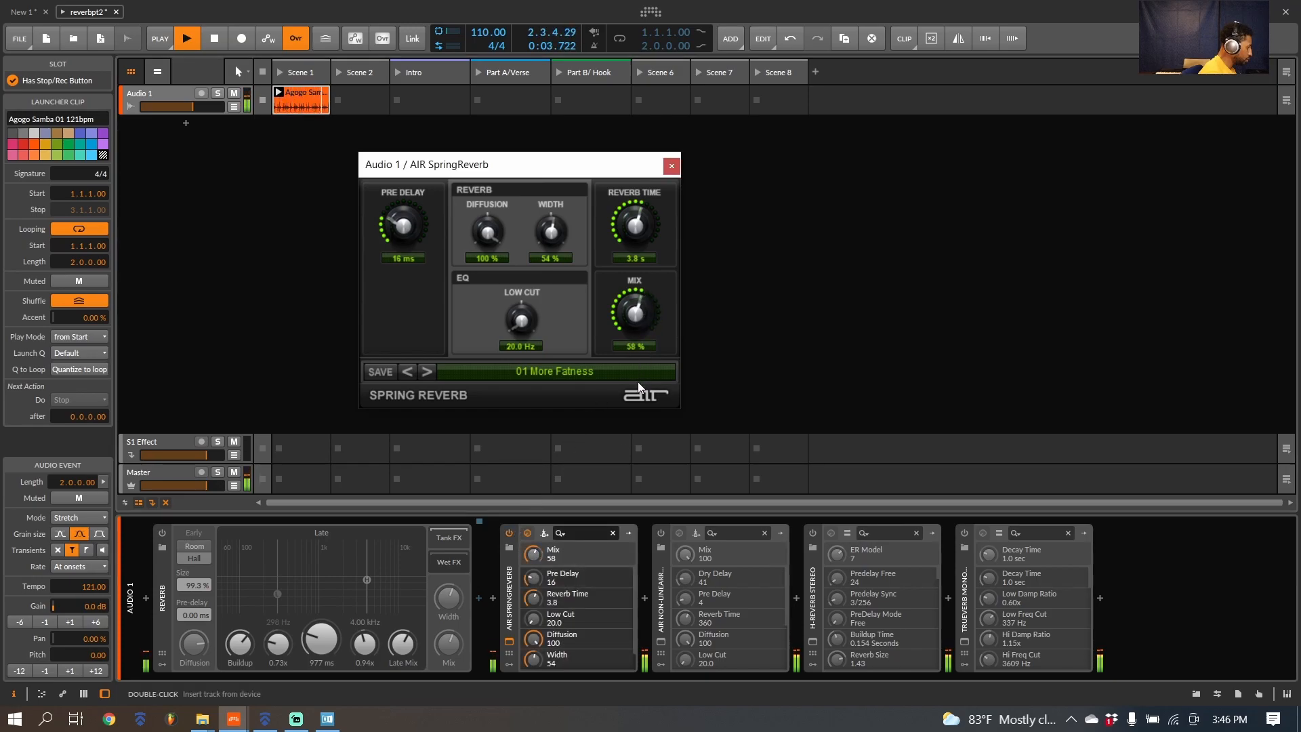
Step: Audition SpringReverb presets 02 Slap Back Reverb through 04 Long Stereo, setting the mix to 54 % on 03 Long Mono and 22 % on 04 Long Stereo
left_click(426, 371)
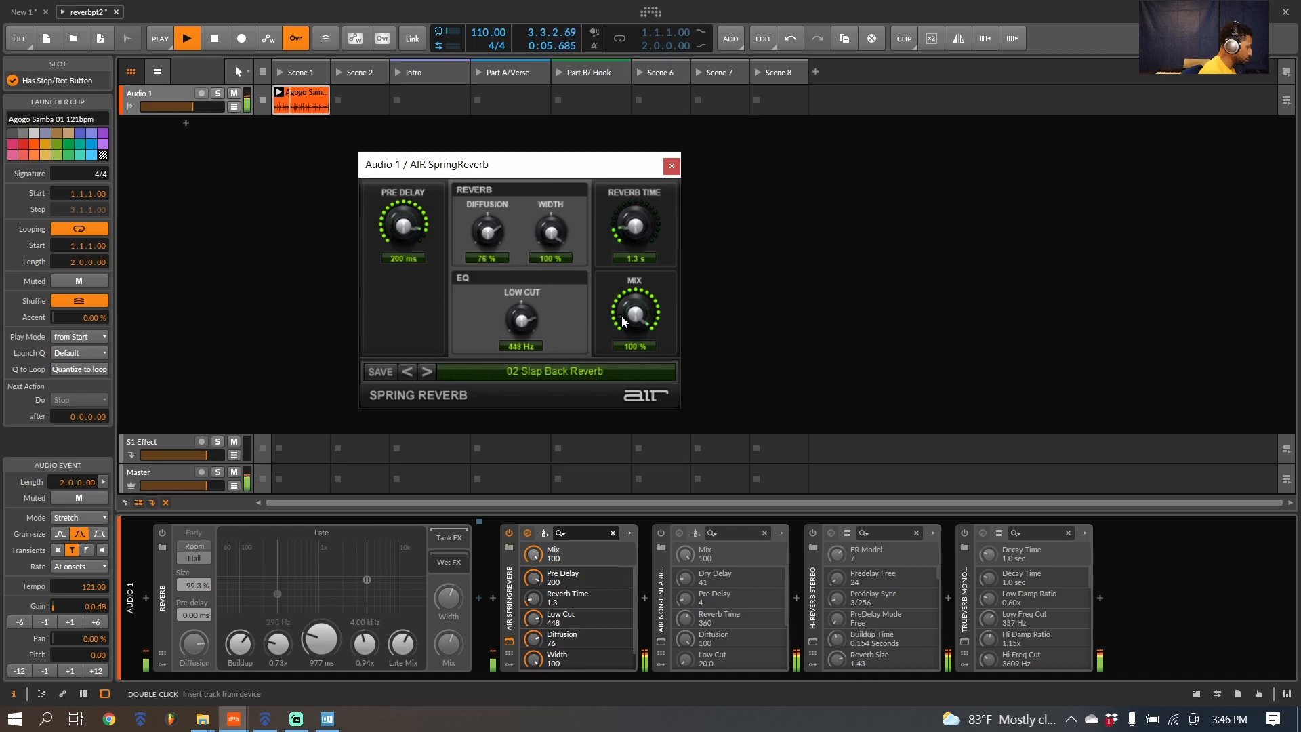
left_click(427, 371)
left_click_drag(632, 359, 628, 389)
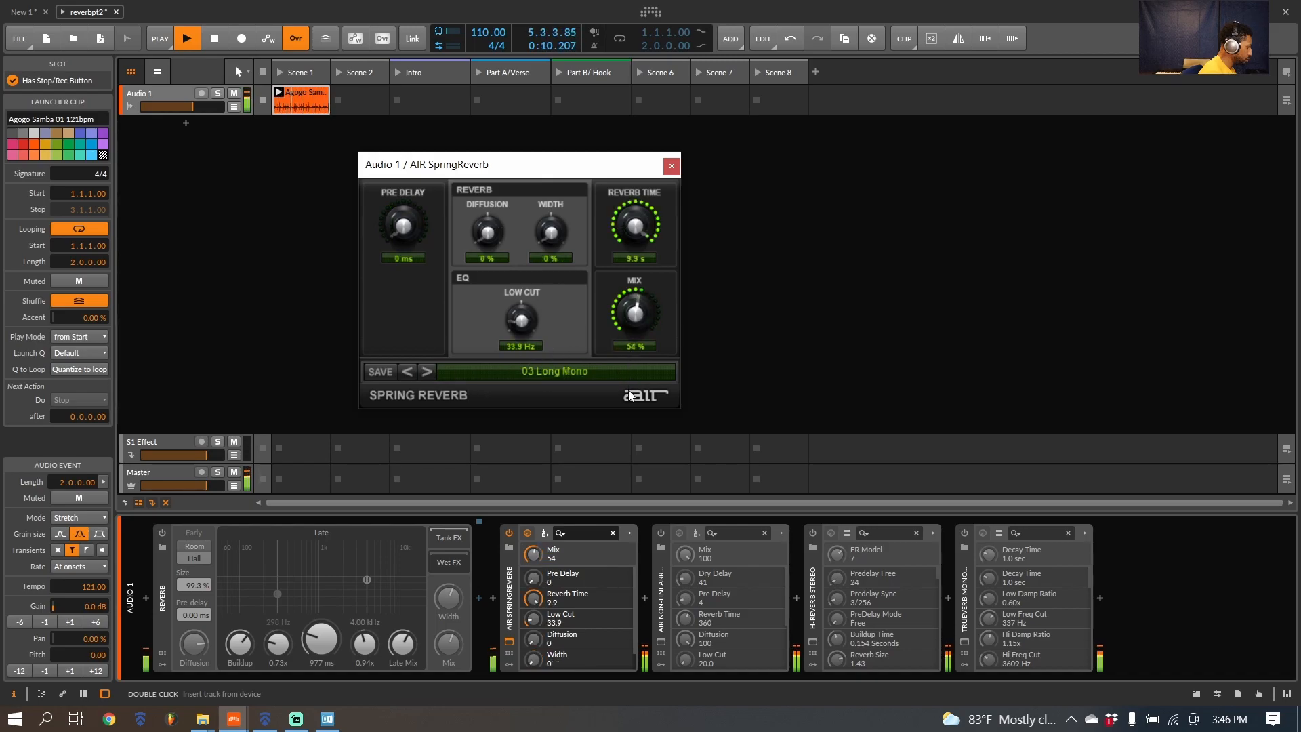
left_click(432, 370)
left_click_drag(644, 324, 640, 447)
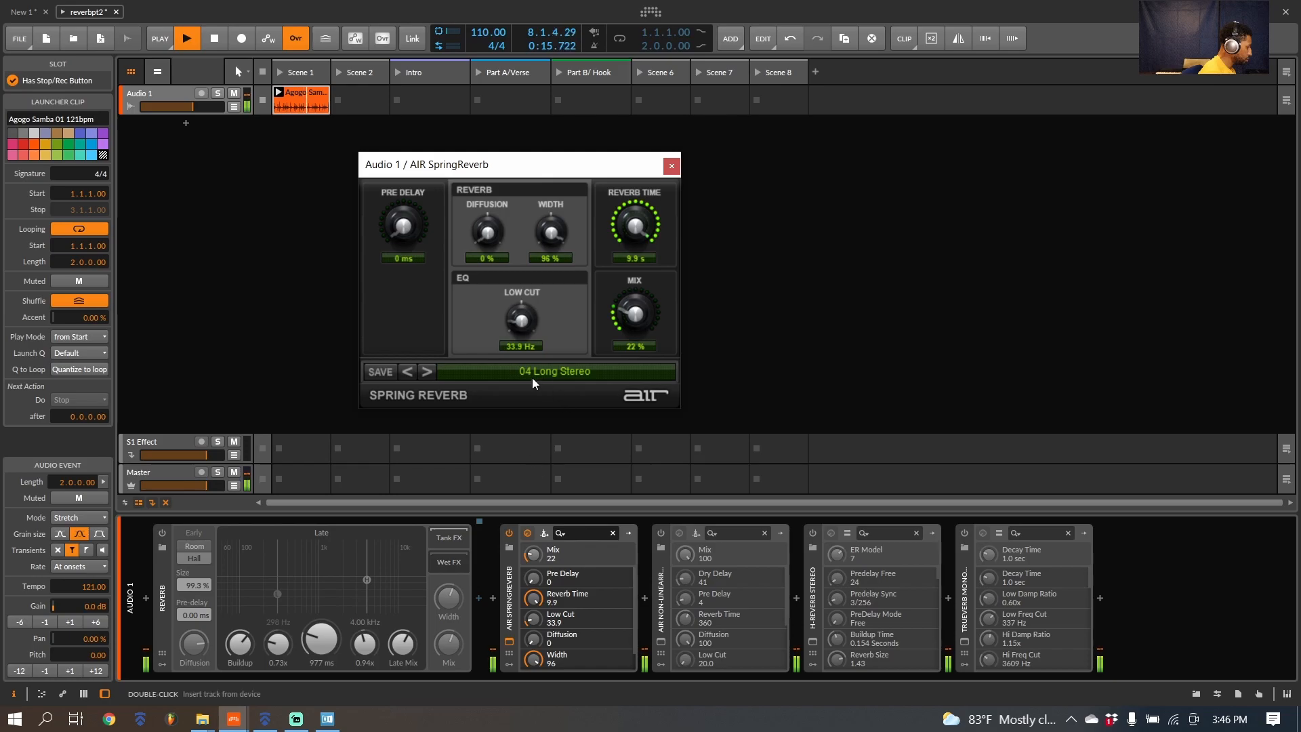
Step: Load SpringReverb's 05 Dup Reverb preset with the mix at 60 % and stop playback
left_click(428, 372)
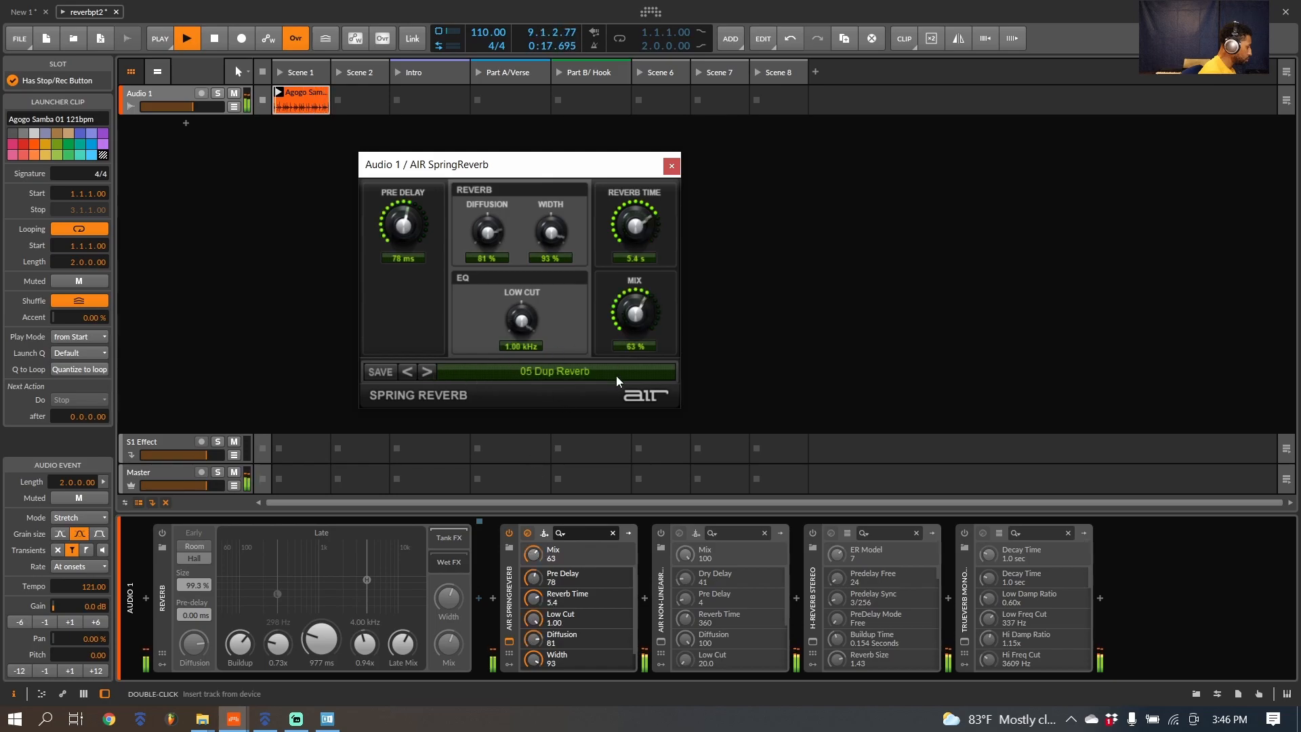
left_click(735, 376)
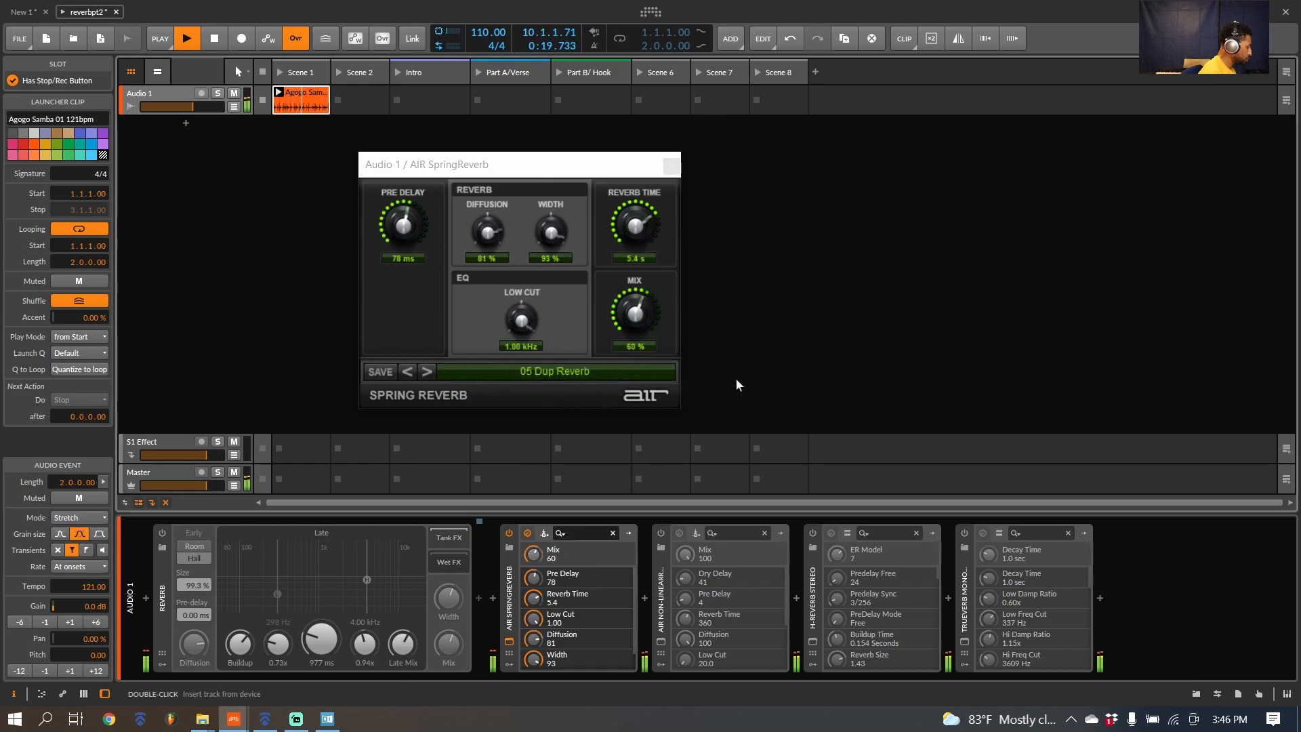
key("space")
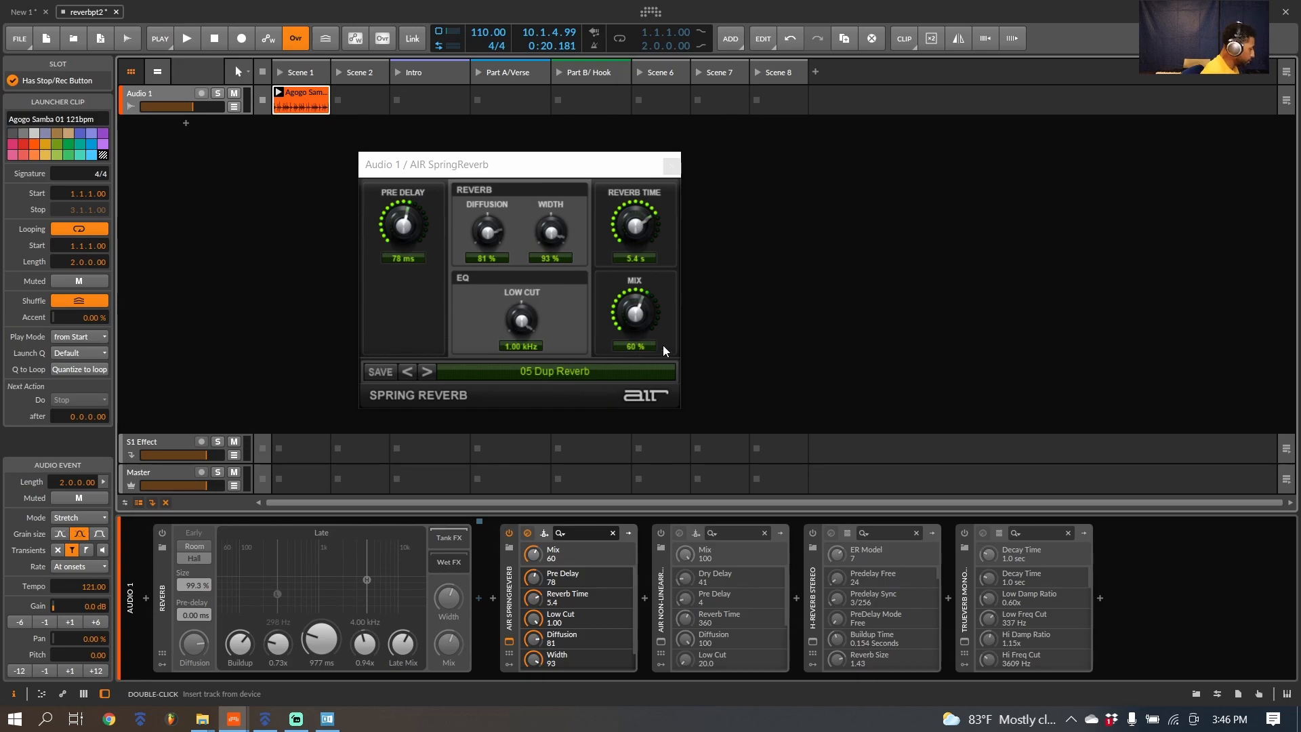
Step: Load SpringReverb's 06 Light And Clean preset and audition it briefly with the loop
left_click(433, 371)
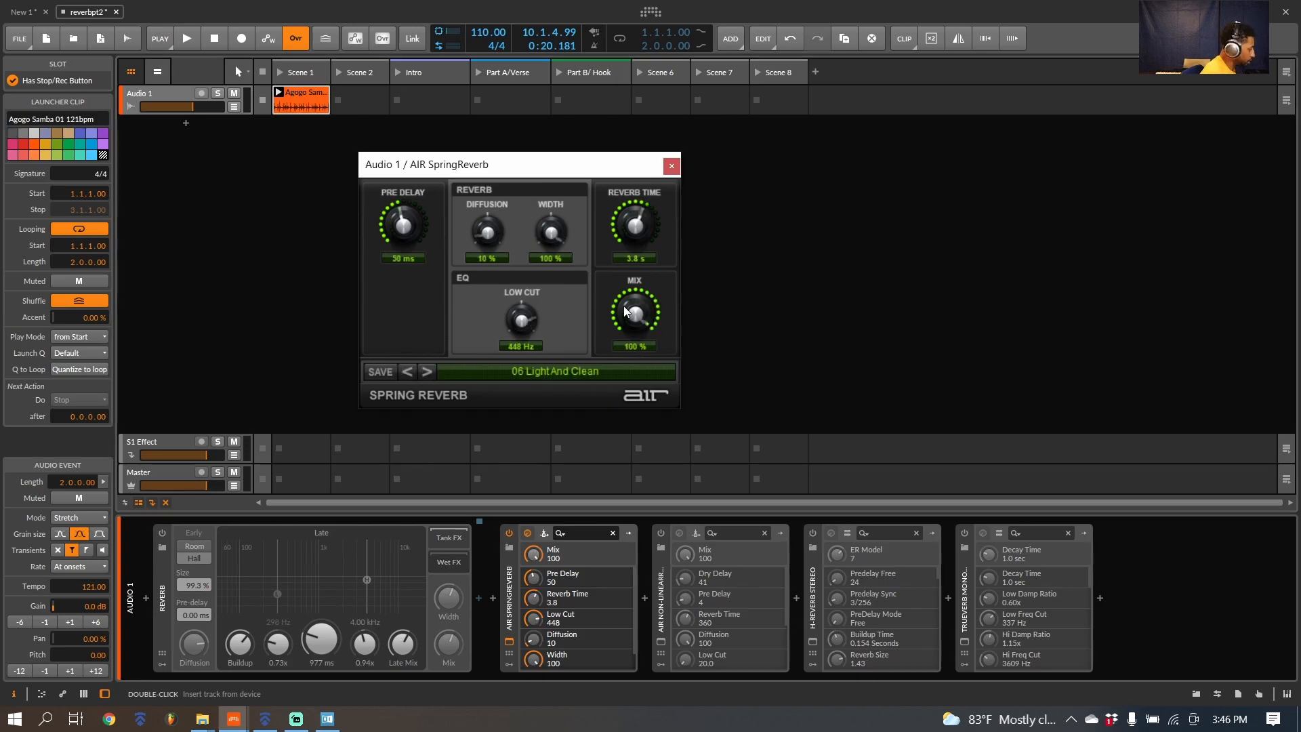
key("space")
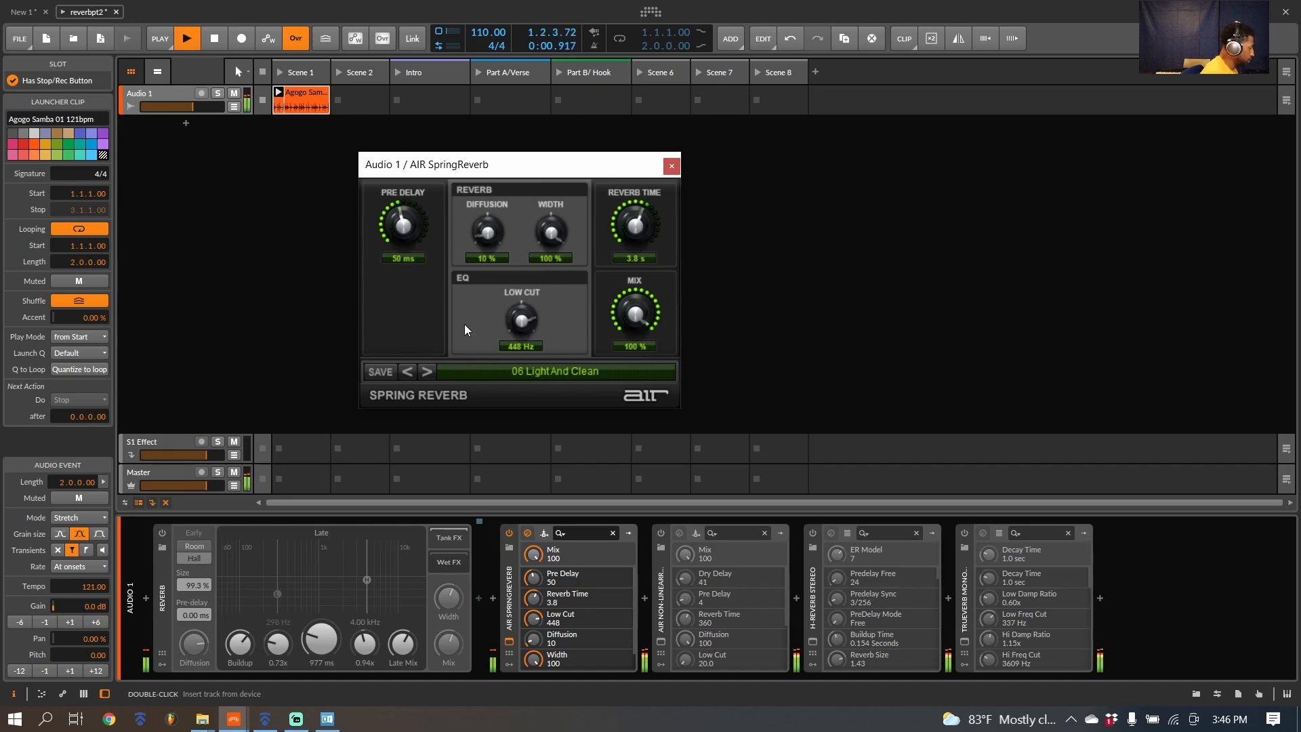
key("space")
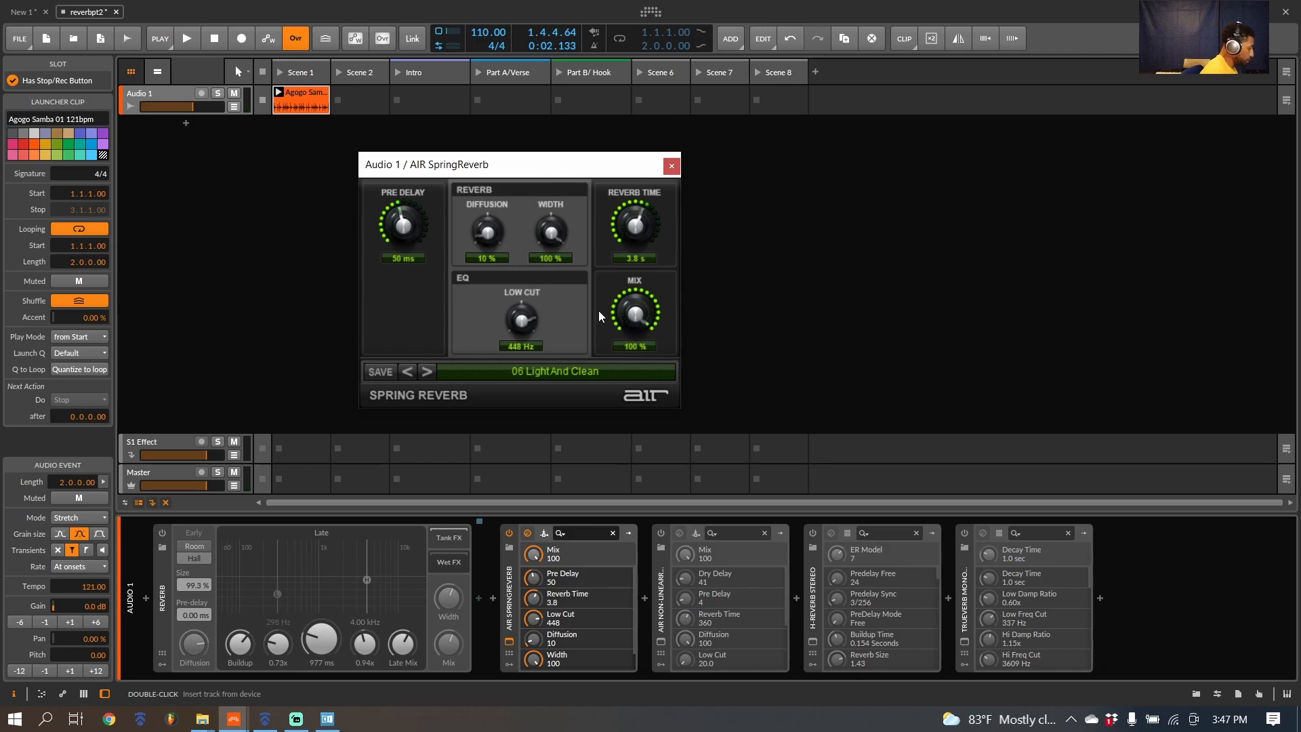
Step: Turn off AIR SpringReverb, enable AIR Non-LinearReverb and open its plug-in window
left_click(510, 533)
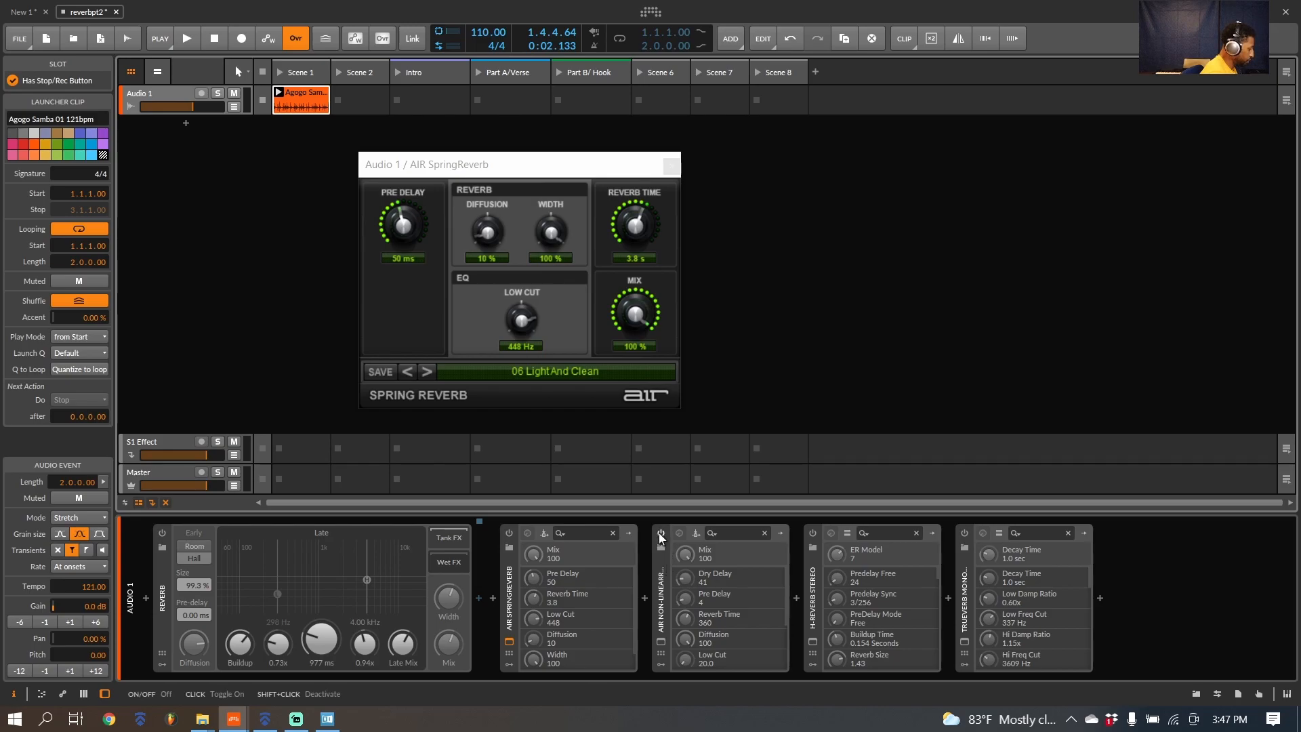
left_click(659, 533)
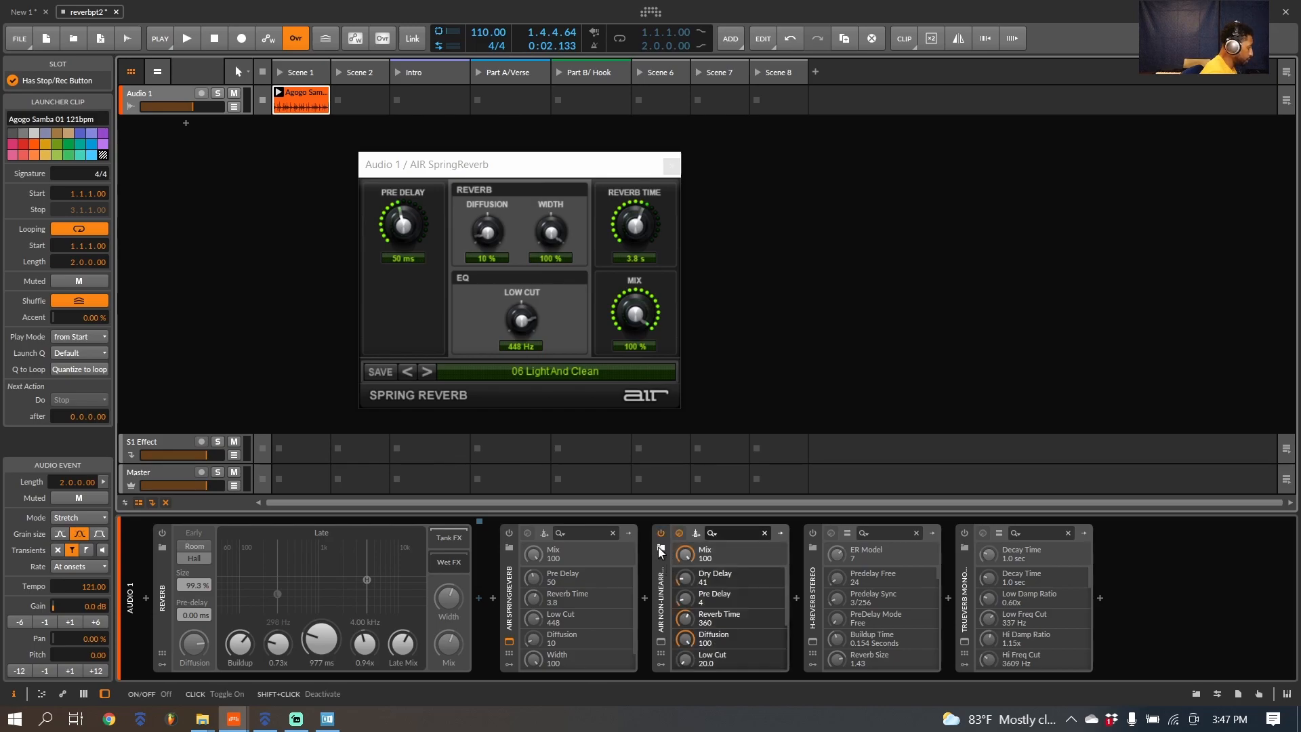
left_click(661, 641)
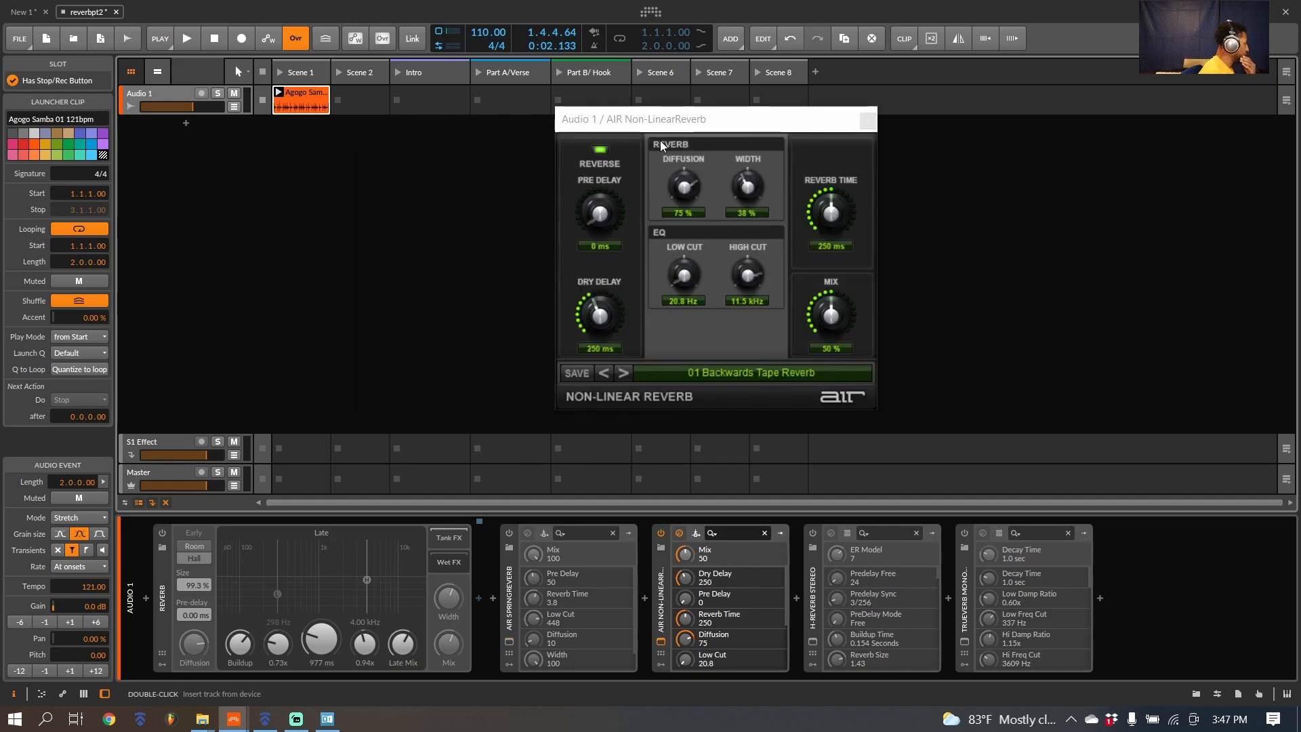
Step: Play the loop, re-enable Non-LinearReverb on 01 Backwards Tape Reverb and audition presets 02 Long Reversed Predelay through 04 Short And Cold
key("space")
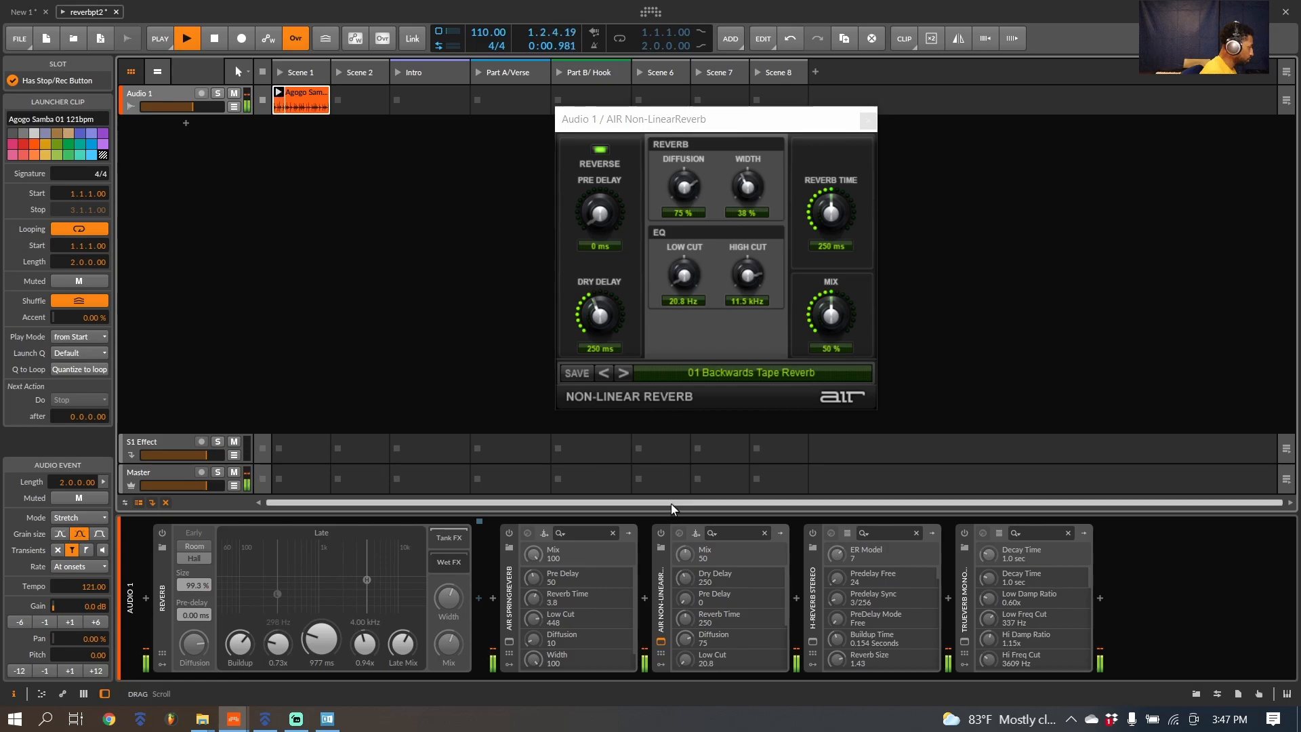
left_click(660, 534)
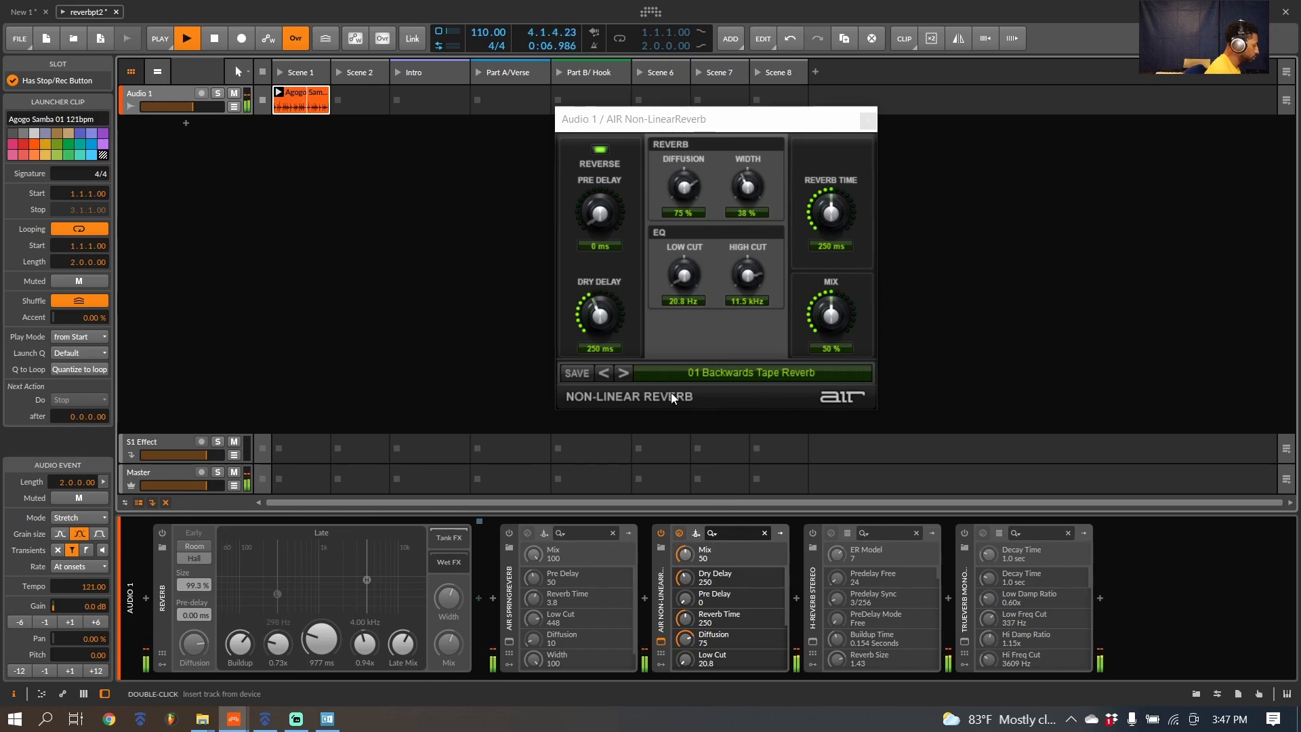
left_click(622, 372)
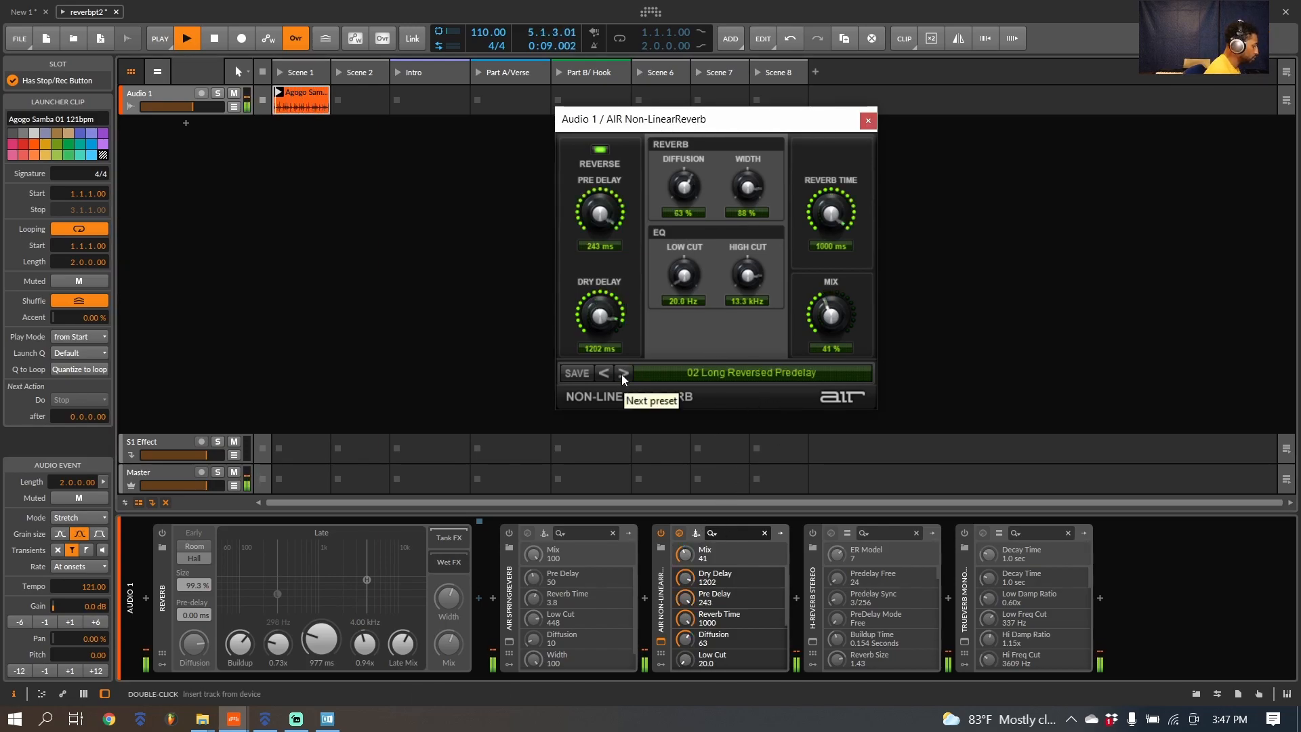
left_click(622, 373)
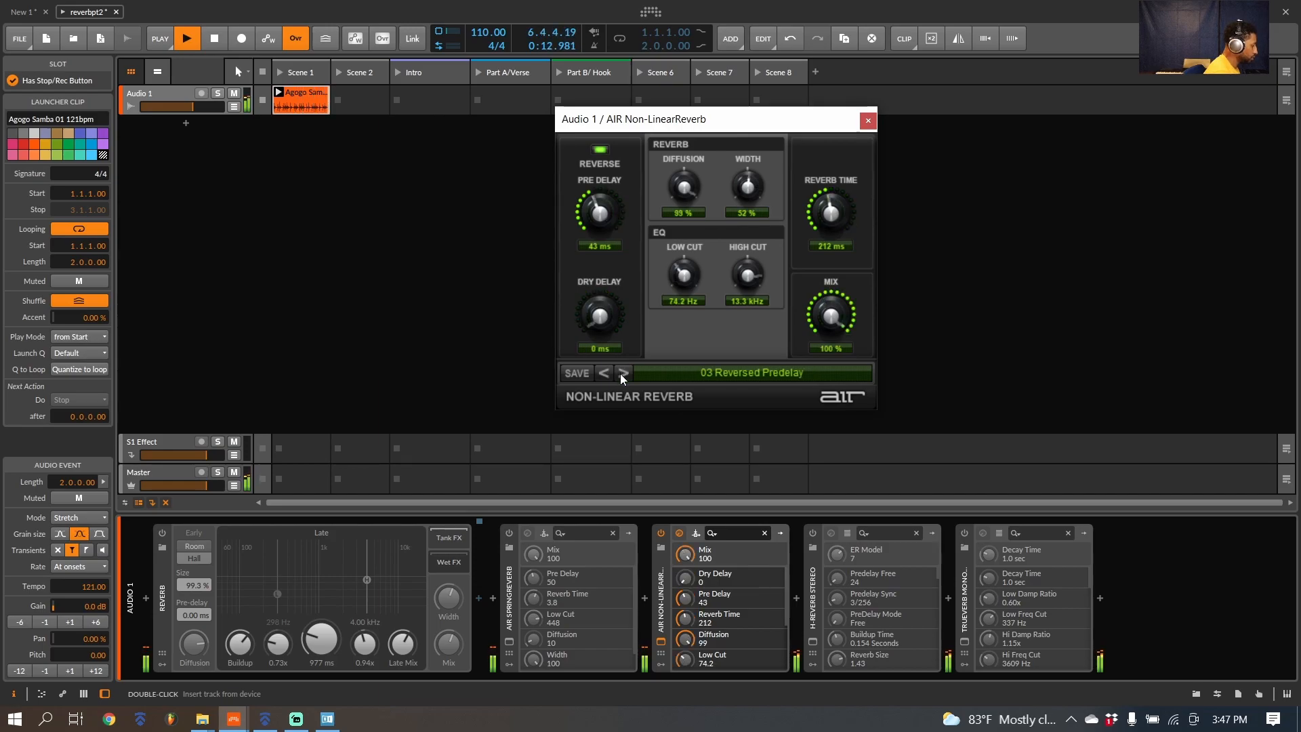
left_click(623, 375)
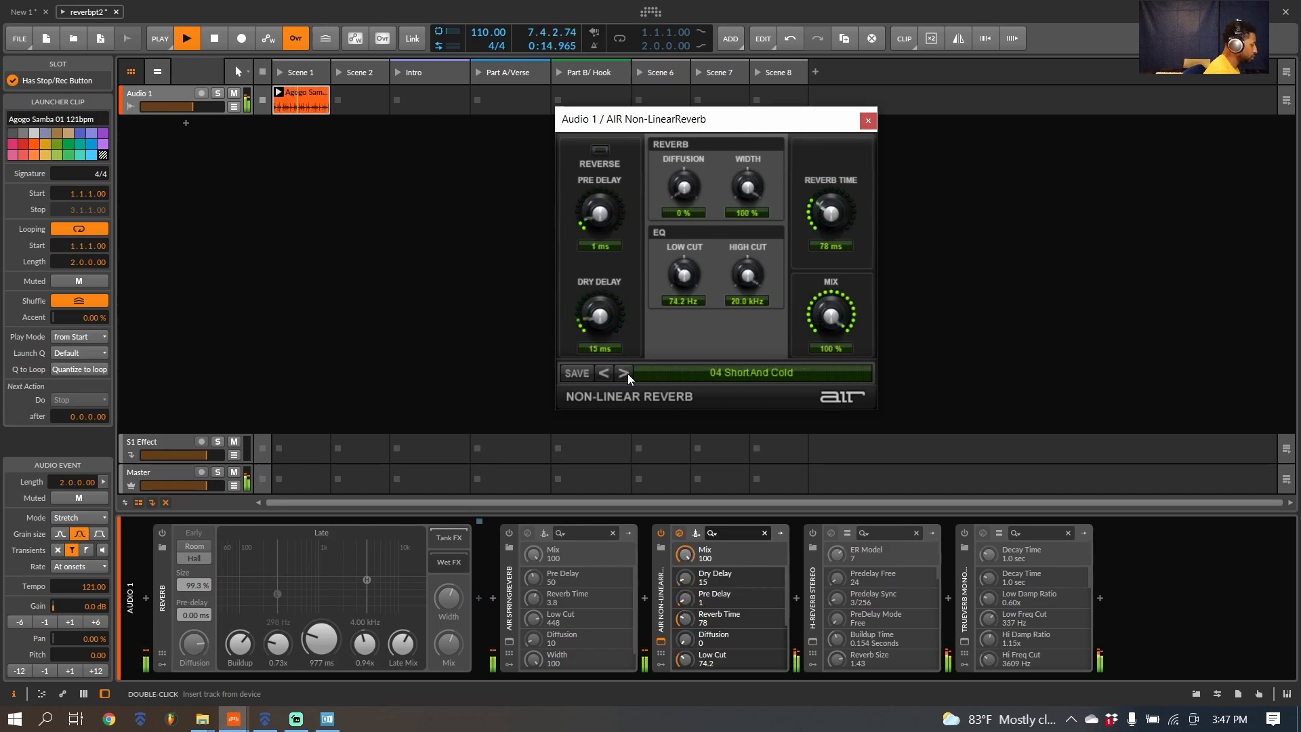
Step: Audition Non-LinearReverb presets 05 Dirt Reverb, 06 All Reversed, 07 Breathing Drums and 08 Gated, and stop playback
left_click(626, 373)
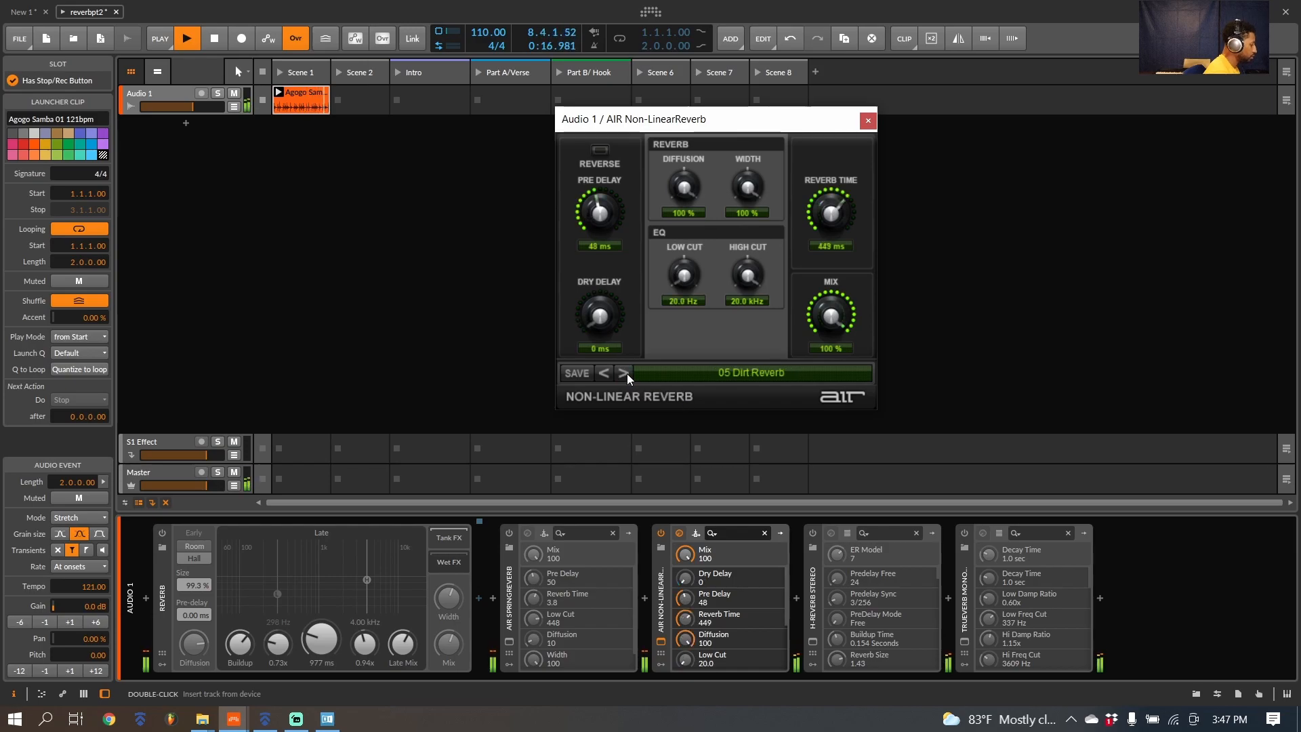
left_click(626, 373)
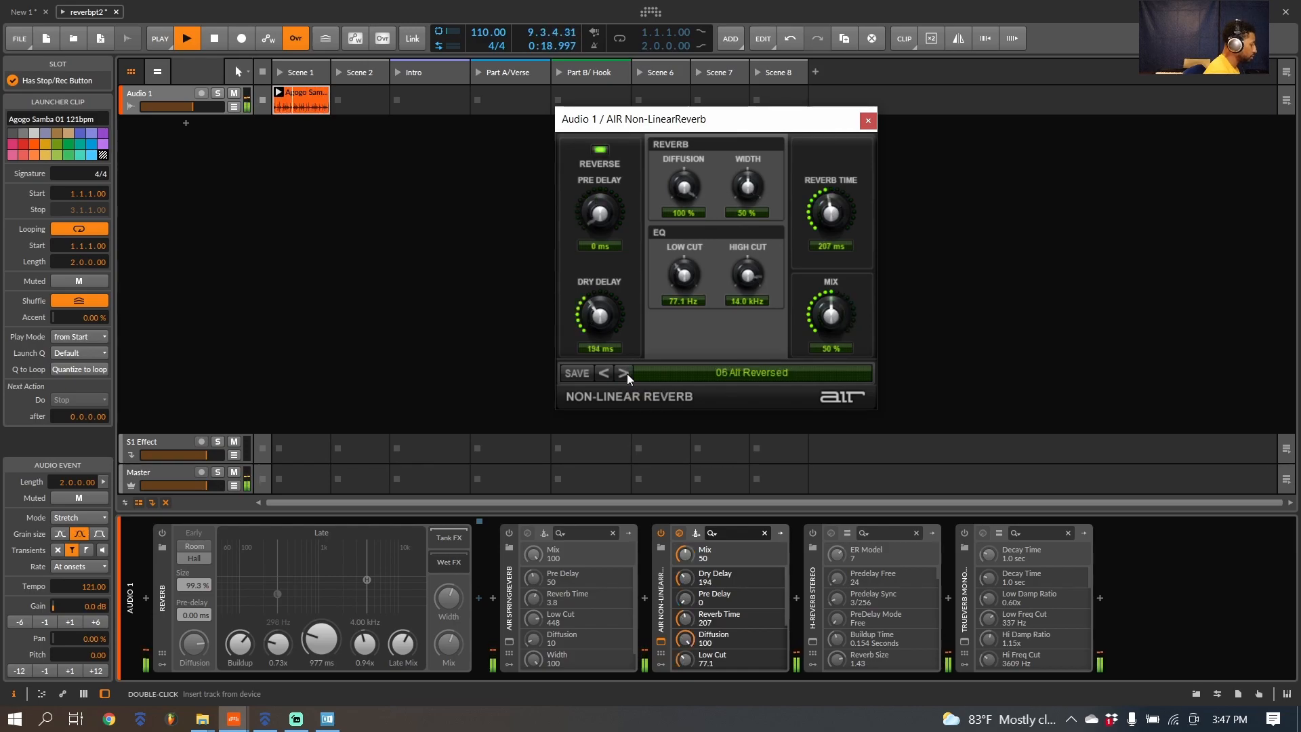
left_click(624, 374)
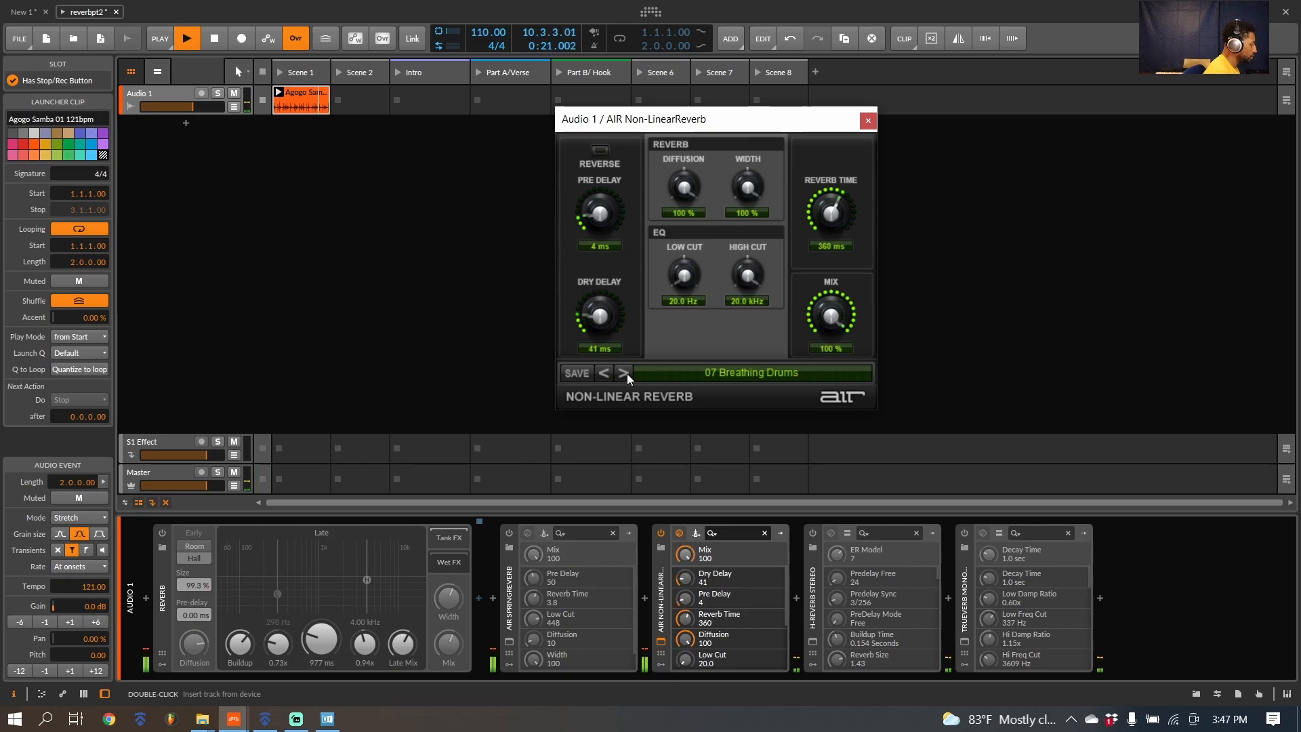
left_click(624, 374)
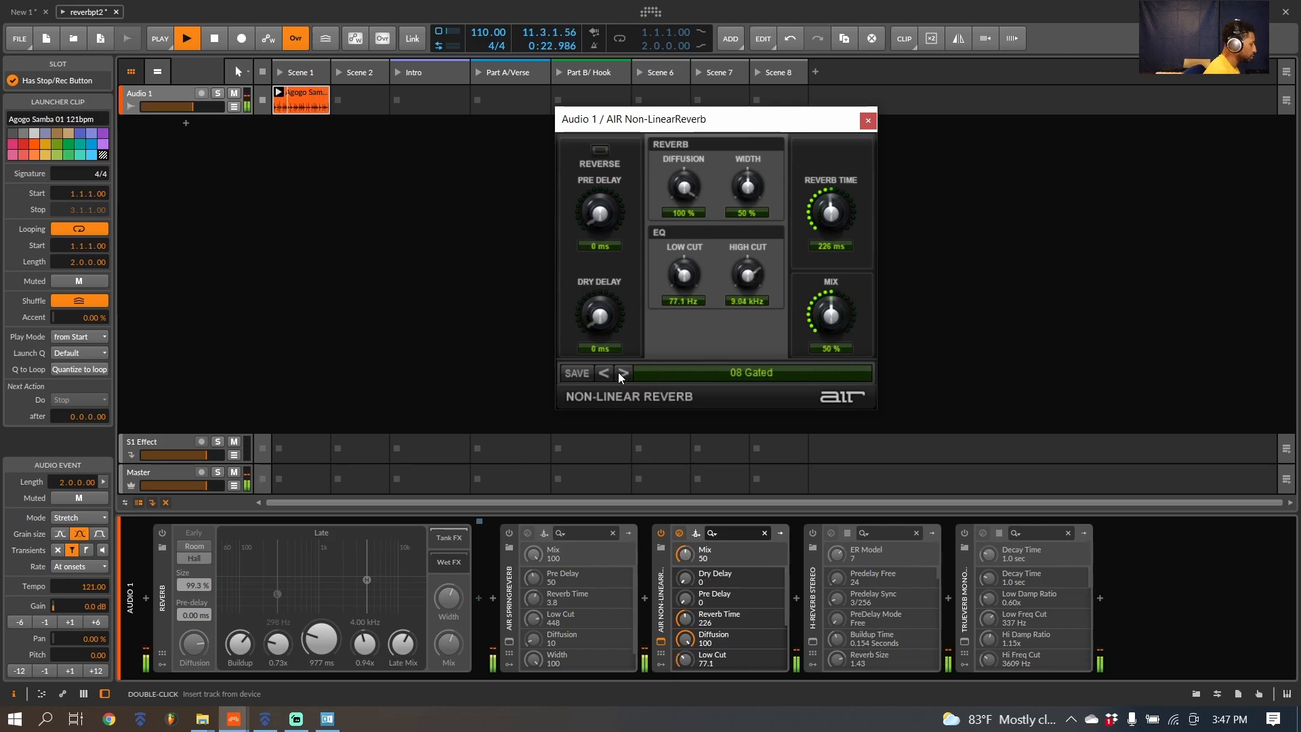
left_click(522, 359)
key("space")
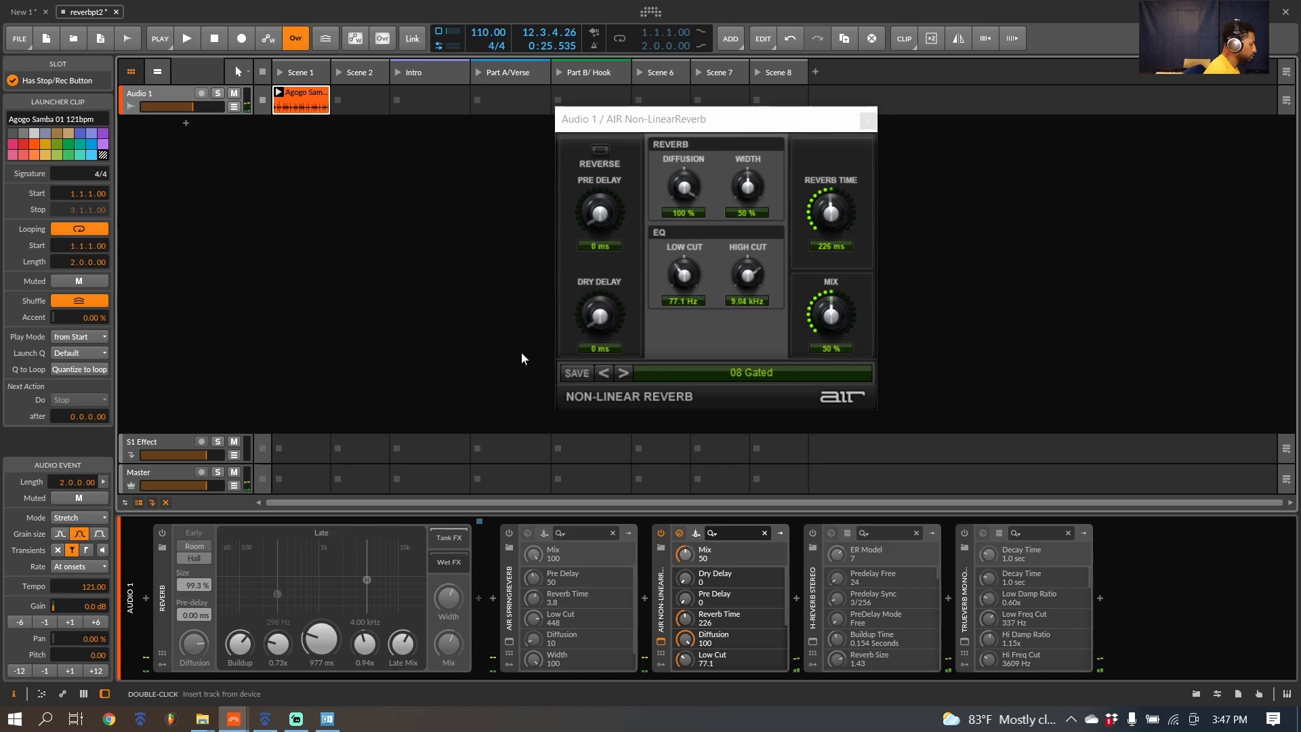
Step: Turn off Non-LinearReverb, open the H-Reverb Stereo window and view its Envelope and Damping sections
left_click(661, 532)
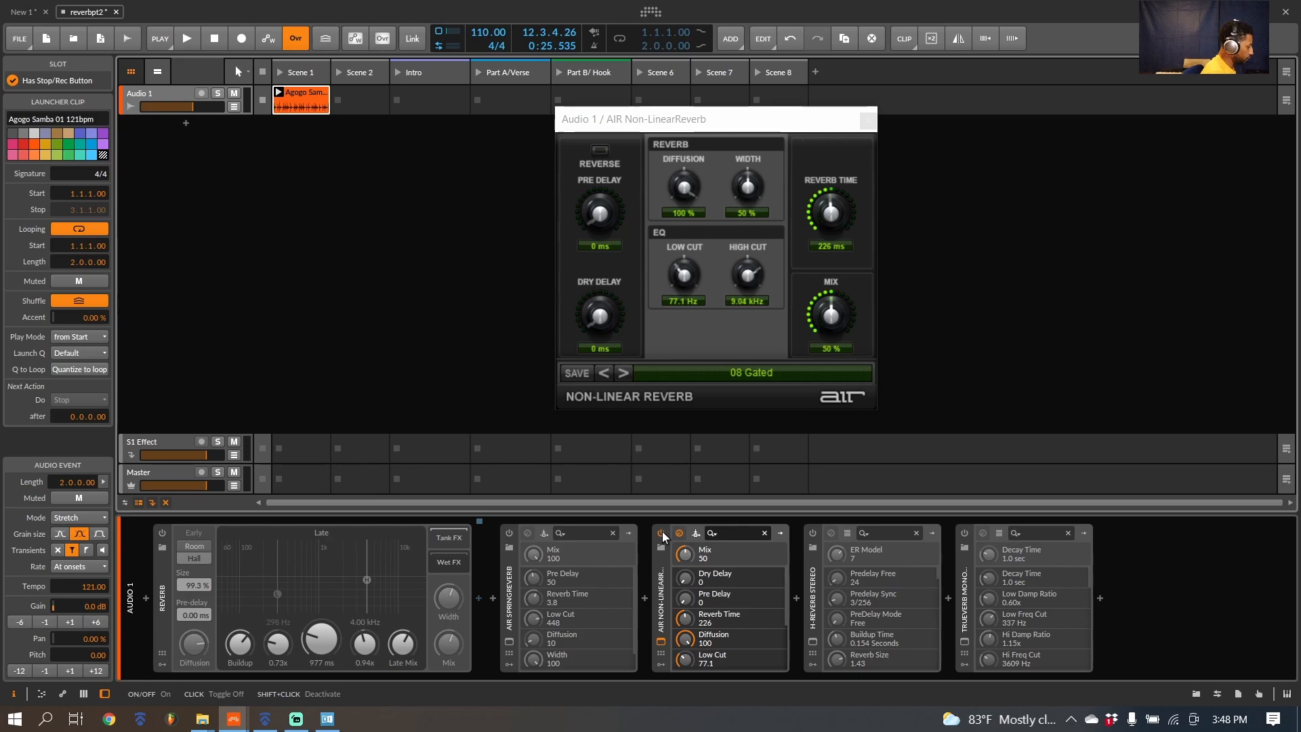
left_click(814, 640)
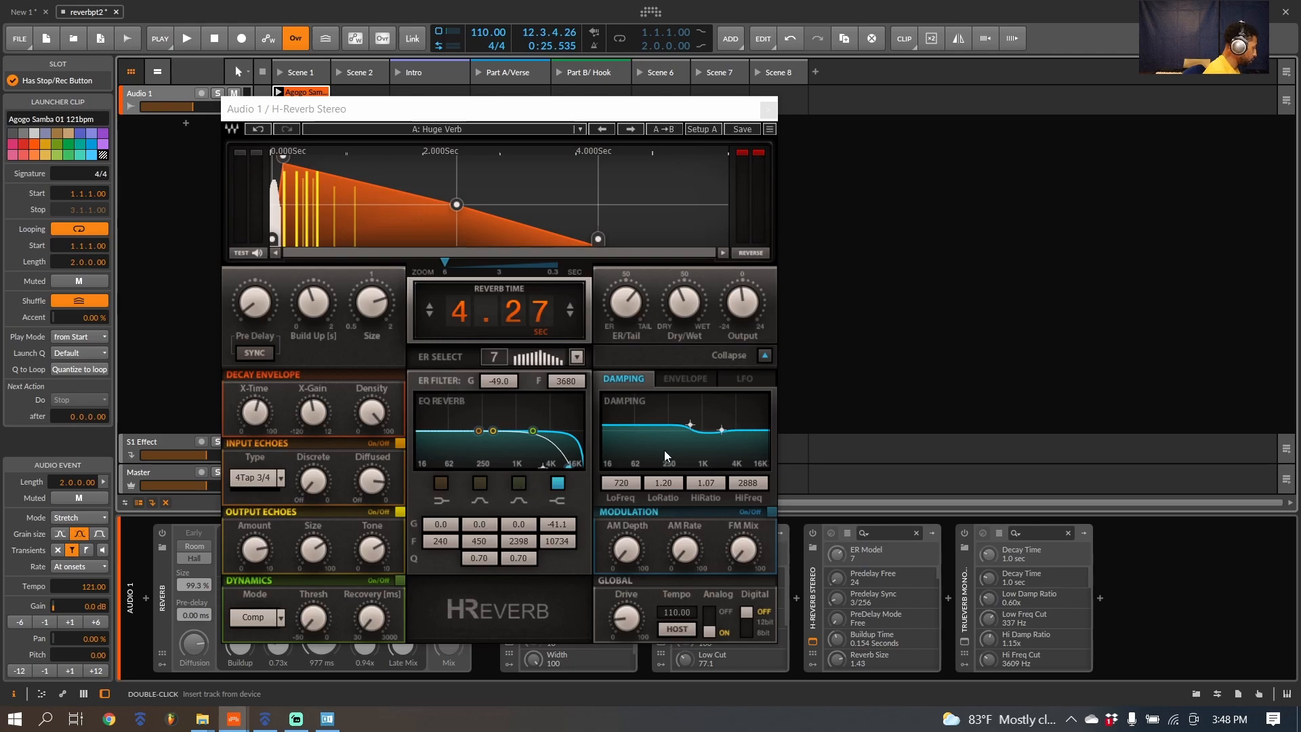
left_click(676, 380)
left_click(638, 380)
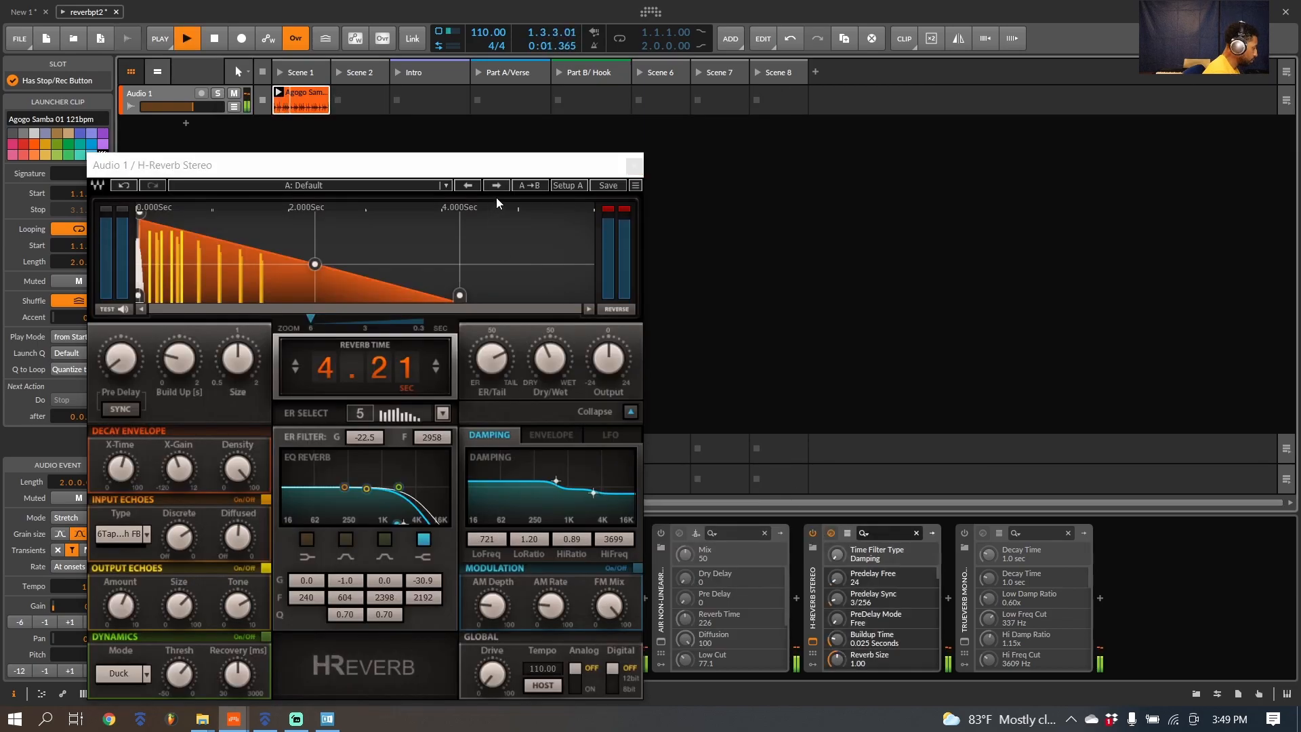
Step: With the loop playing, audition H-Reverb presets from Large Verb through Large Hall, Medium Hall, Blue Plate Special and Complexverb to Ambience
left_click(496, 186)
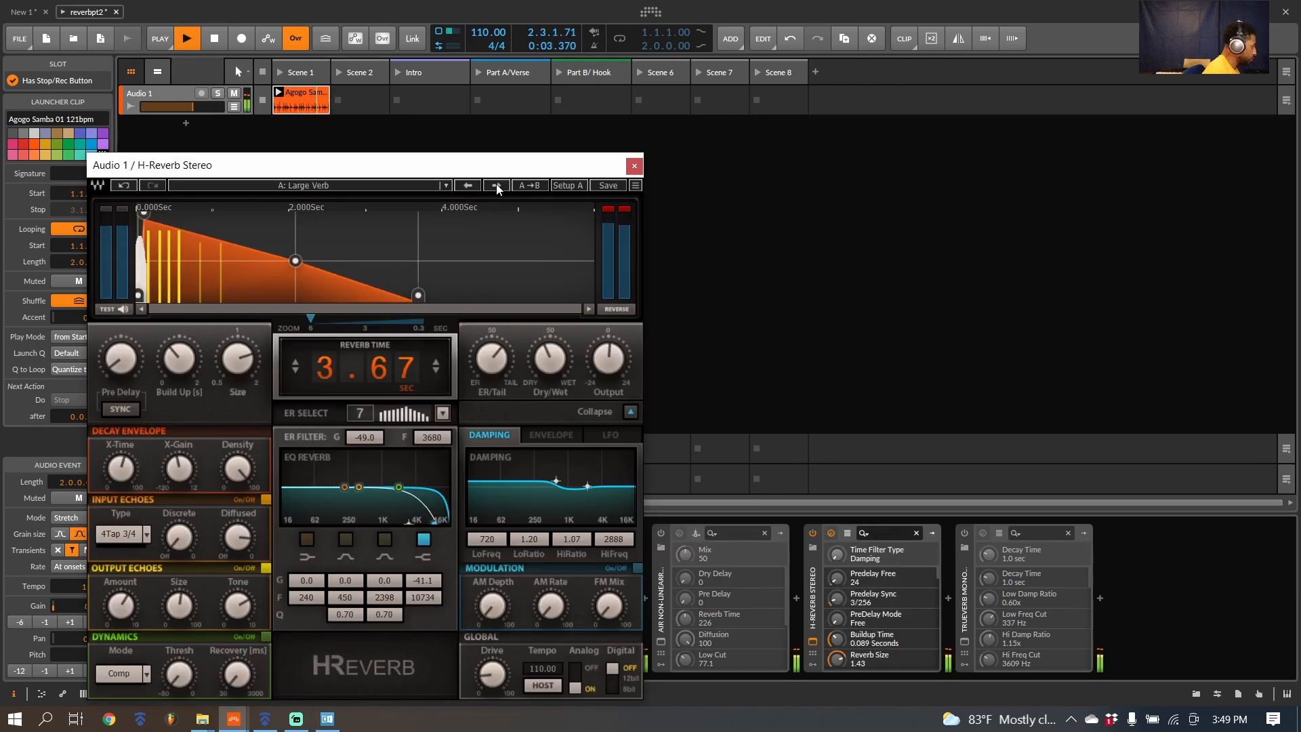
left_click(496, 186)
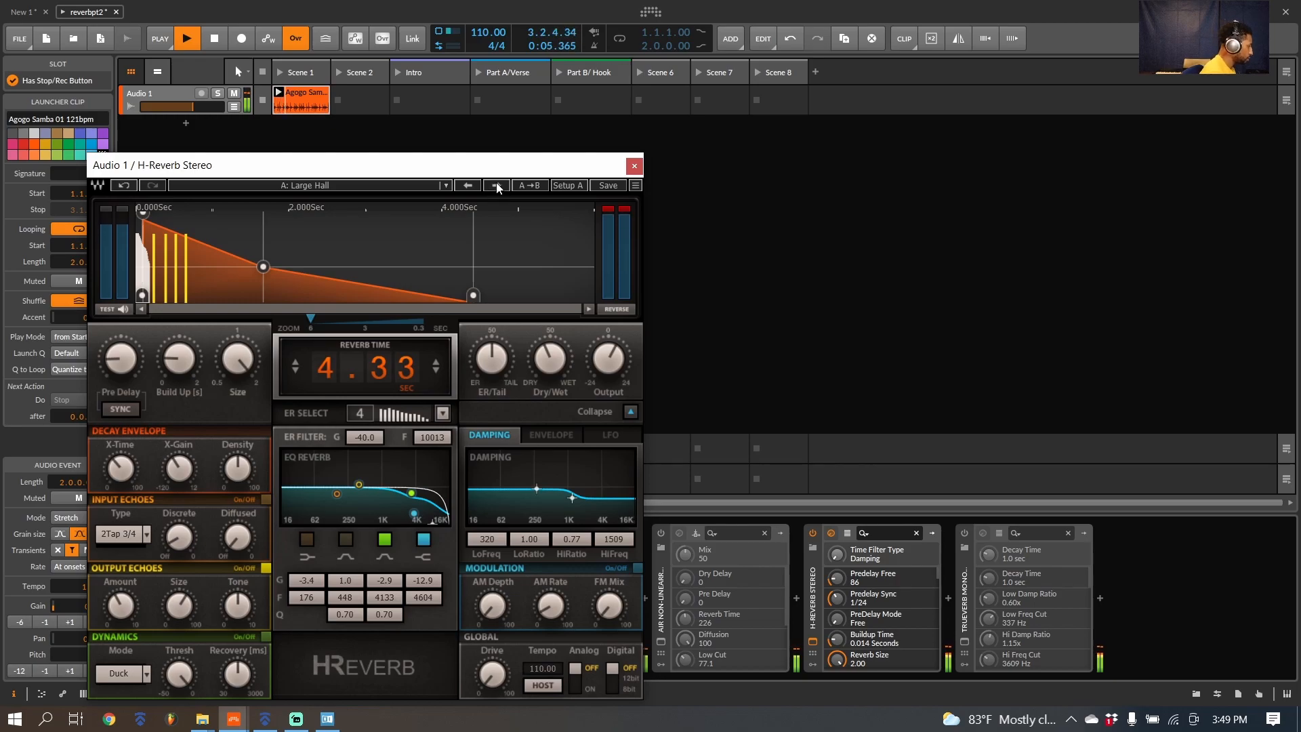
left_click(496, 185)
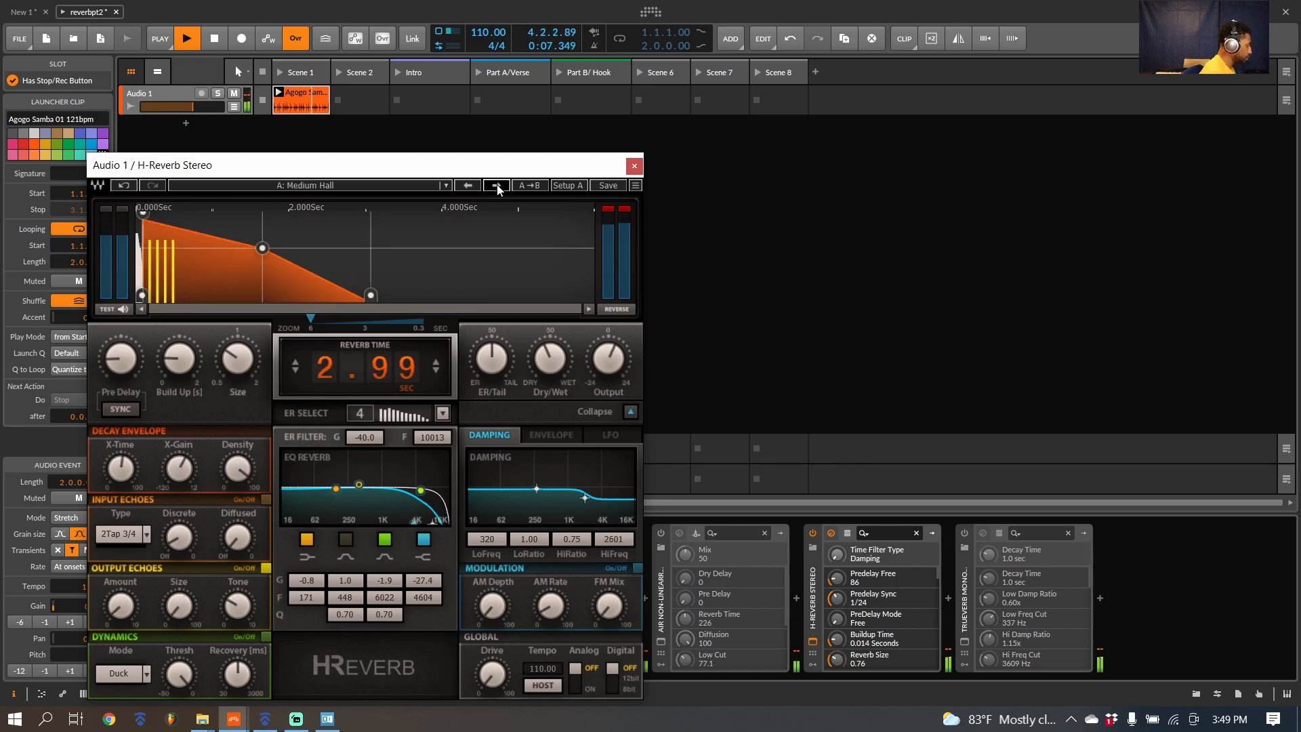
left_click(497, 185)
left_click(497, 185)
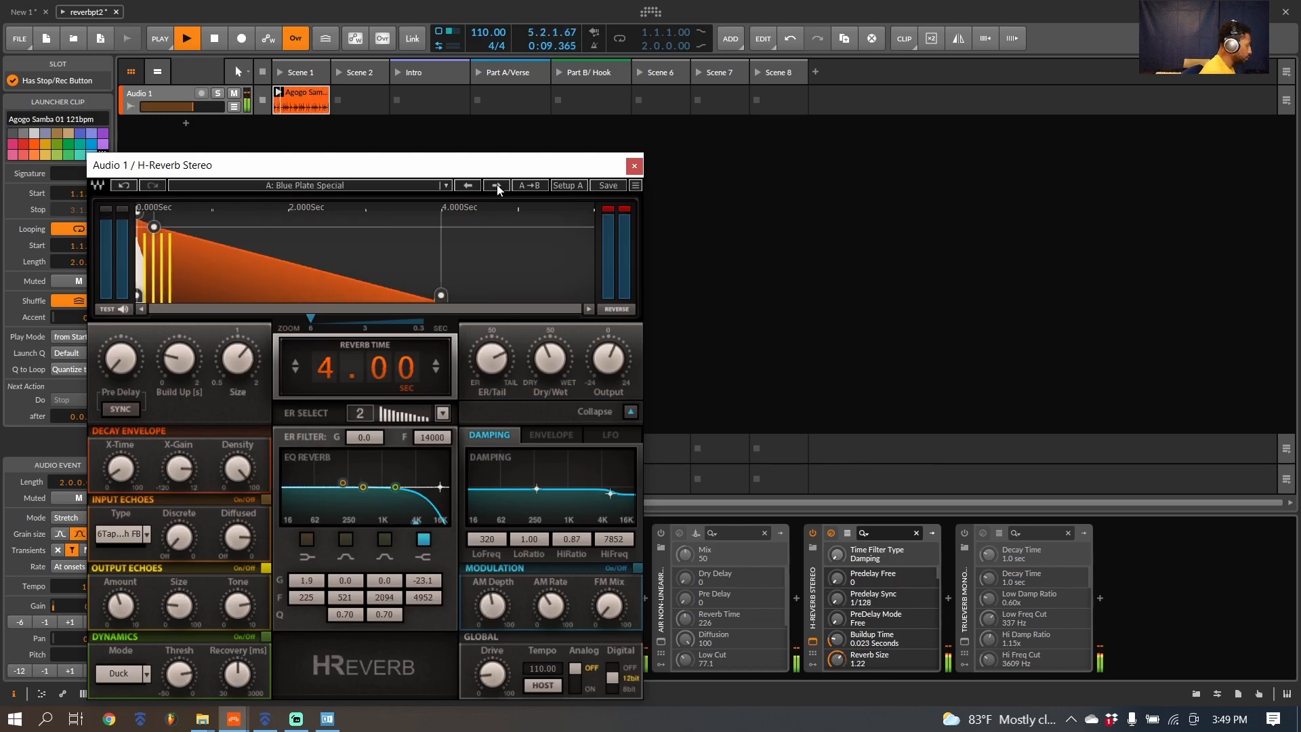
left_click(497, 184)
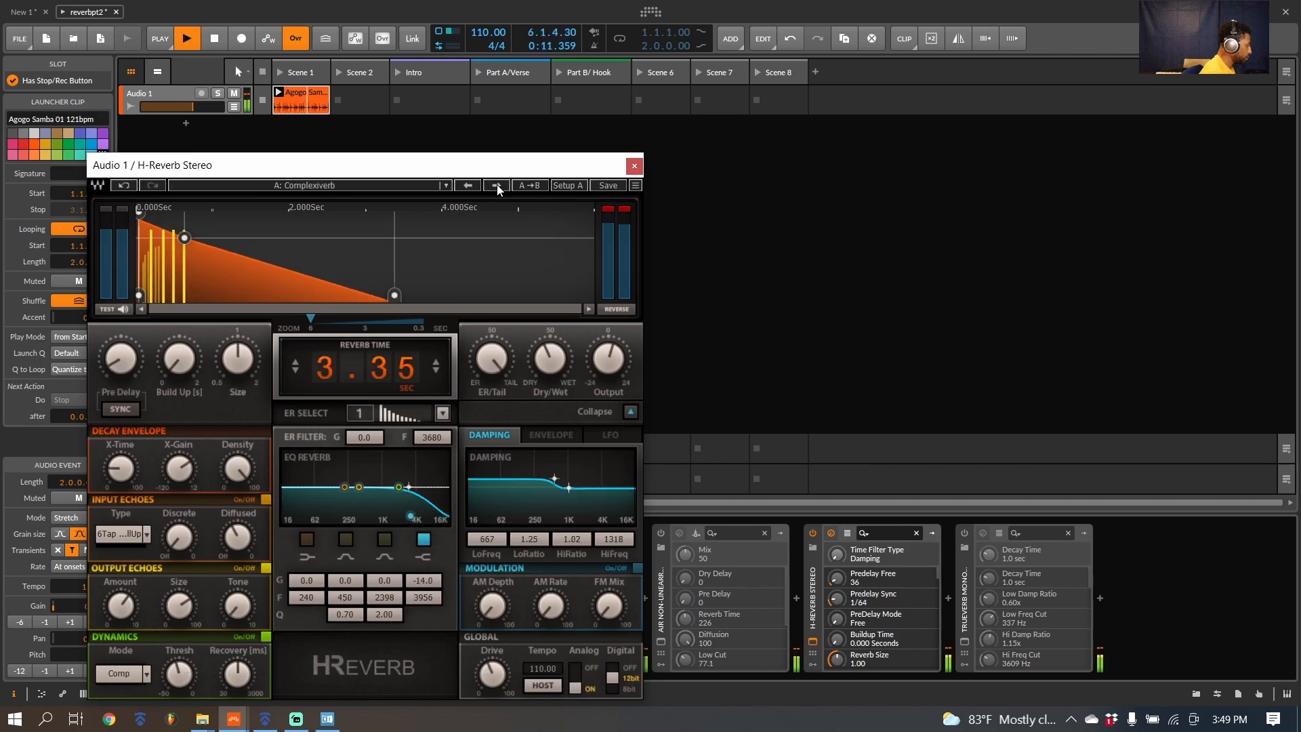
left_click(497, 185)
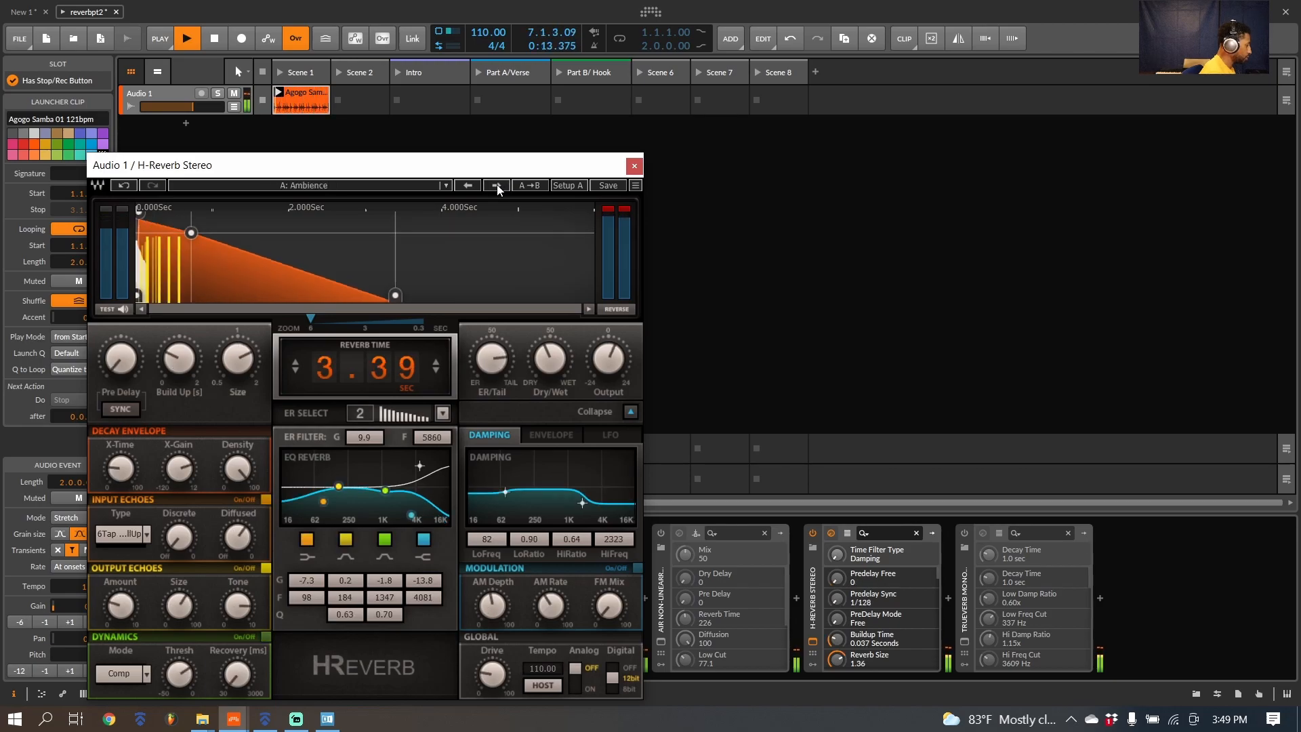
Step: Audition H-Reverb's hall presets Large Hall 2, Large Hall 1, Large Bright Hall and Medium Bright Hall
left_click(497, 189)
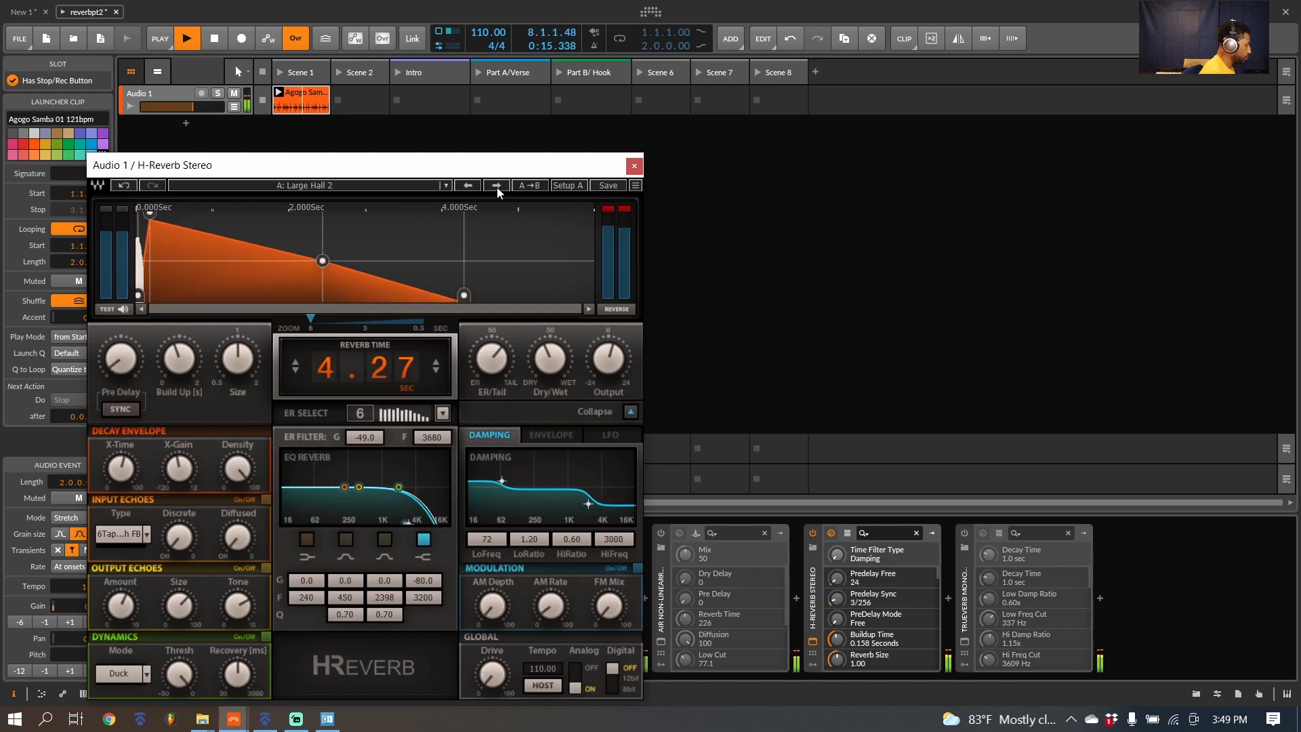
left_click(497, 187)
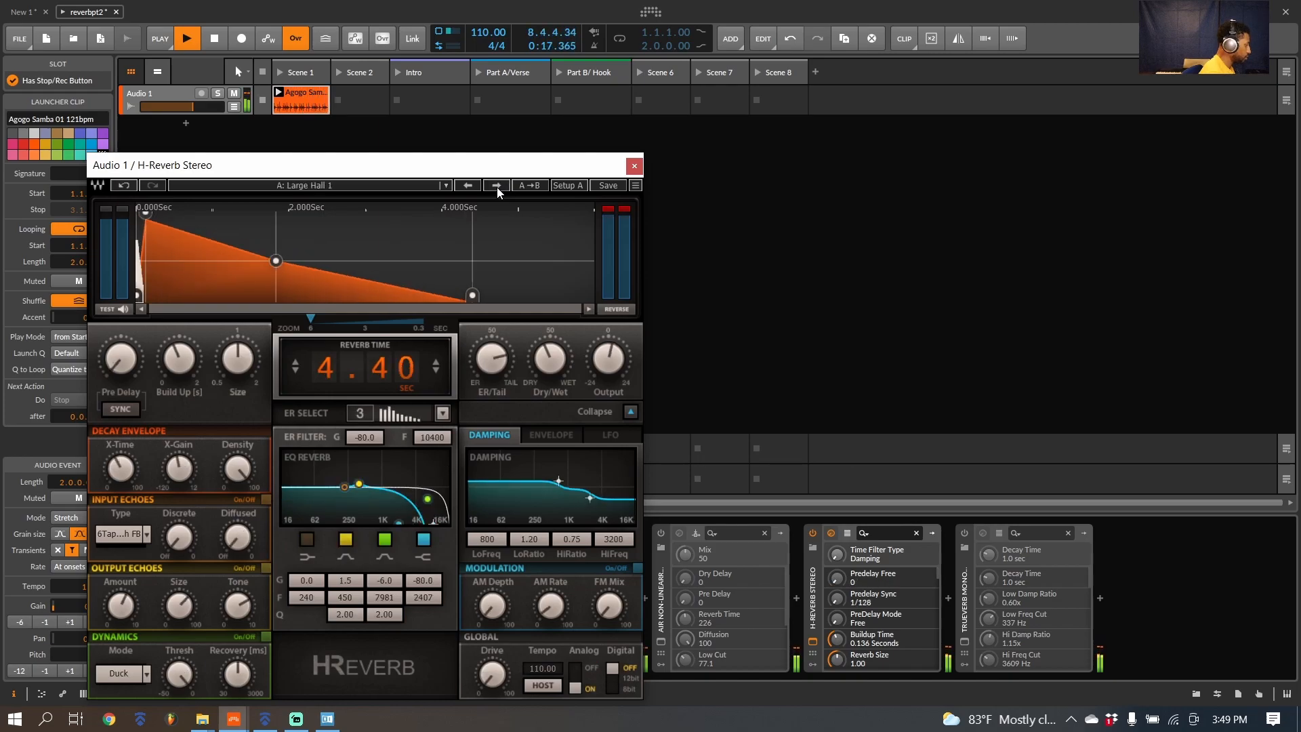
left_click(497, 187)
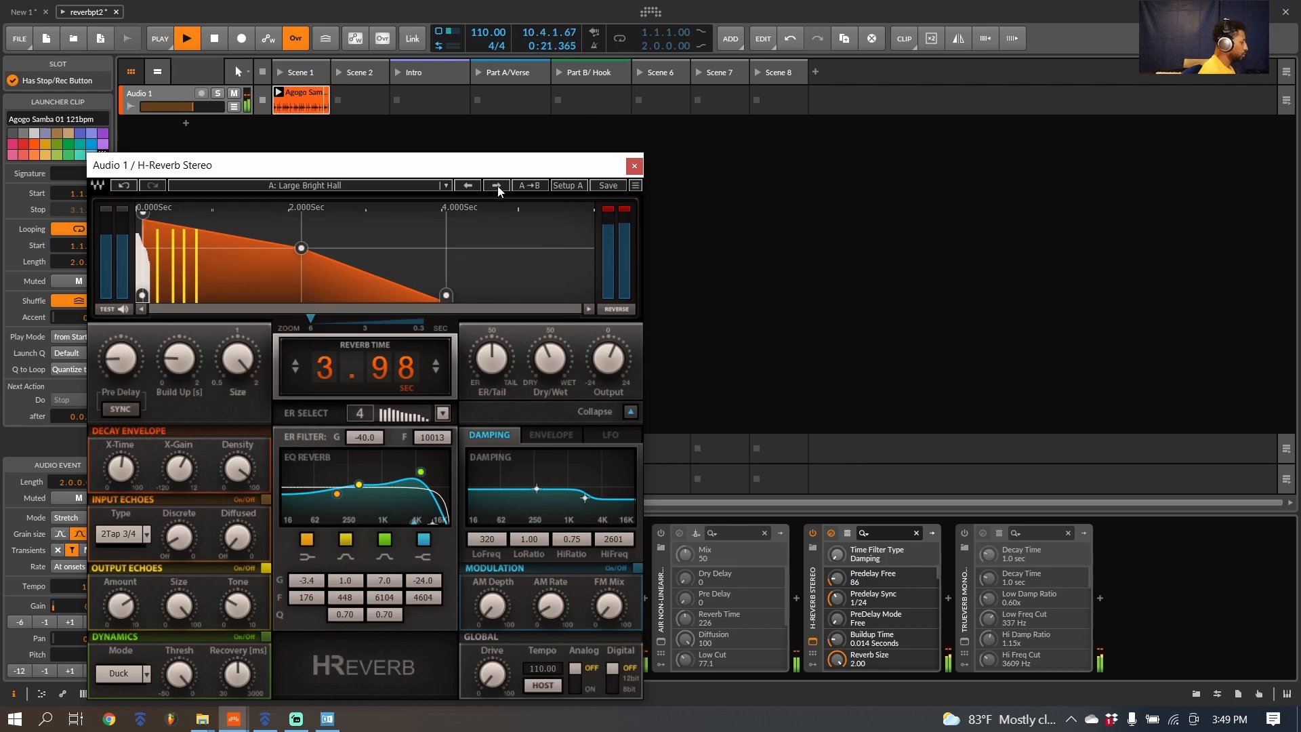
left_click(497, 187)
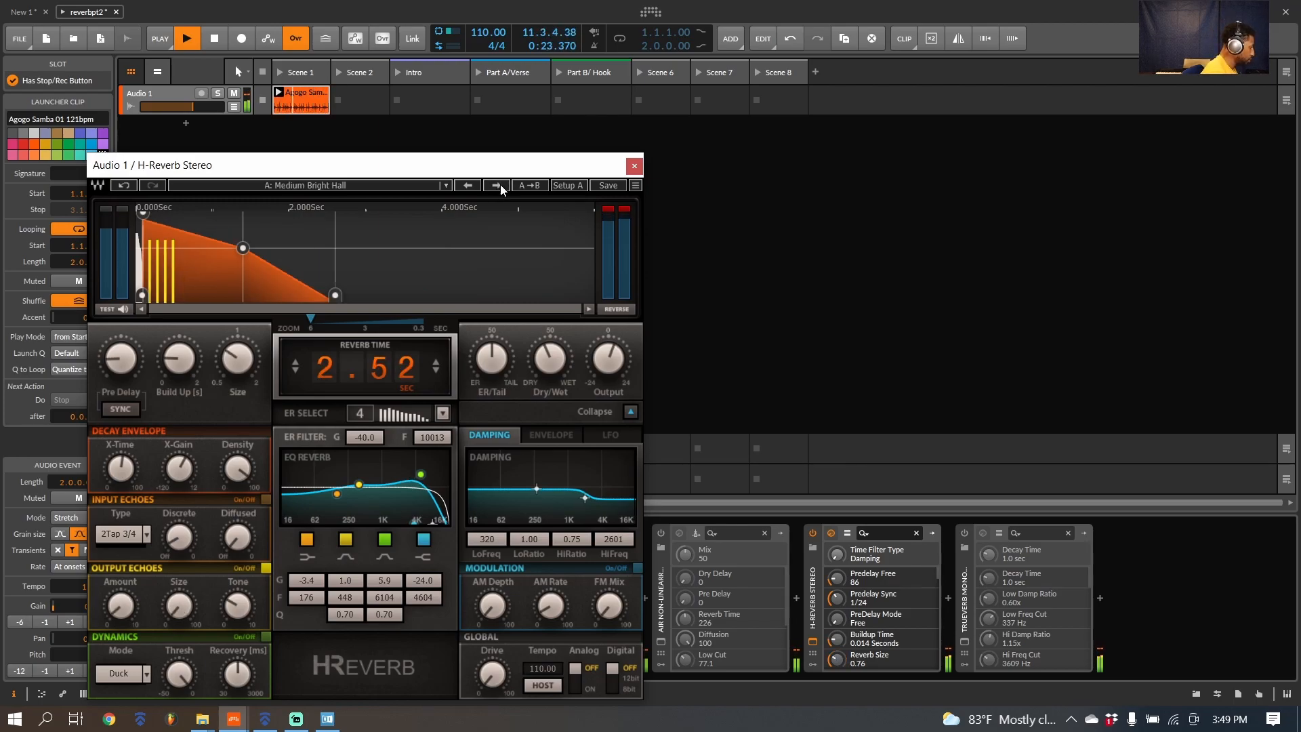
Step: Audition H-Reverb's chamber and room presets from Warm Chamber through Deep Chamber, Tiled Chamber, Large Tiled Room and Guitar Room to Drum Kit Room
left_click(500, 185)
left_click(500, 185)
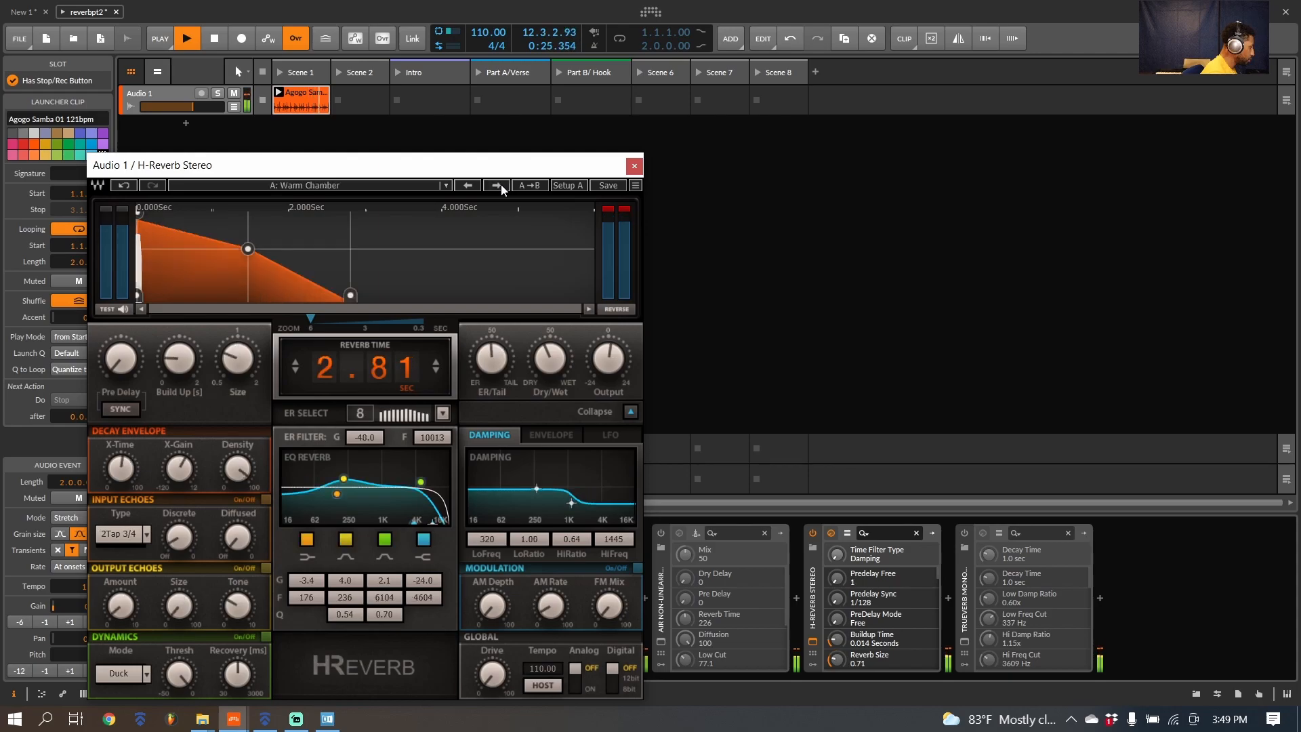
left_click(502, 184)
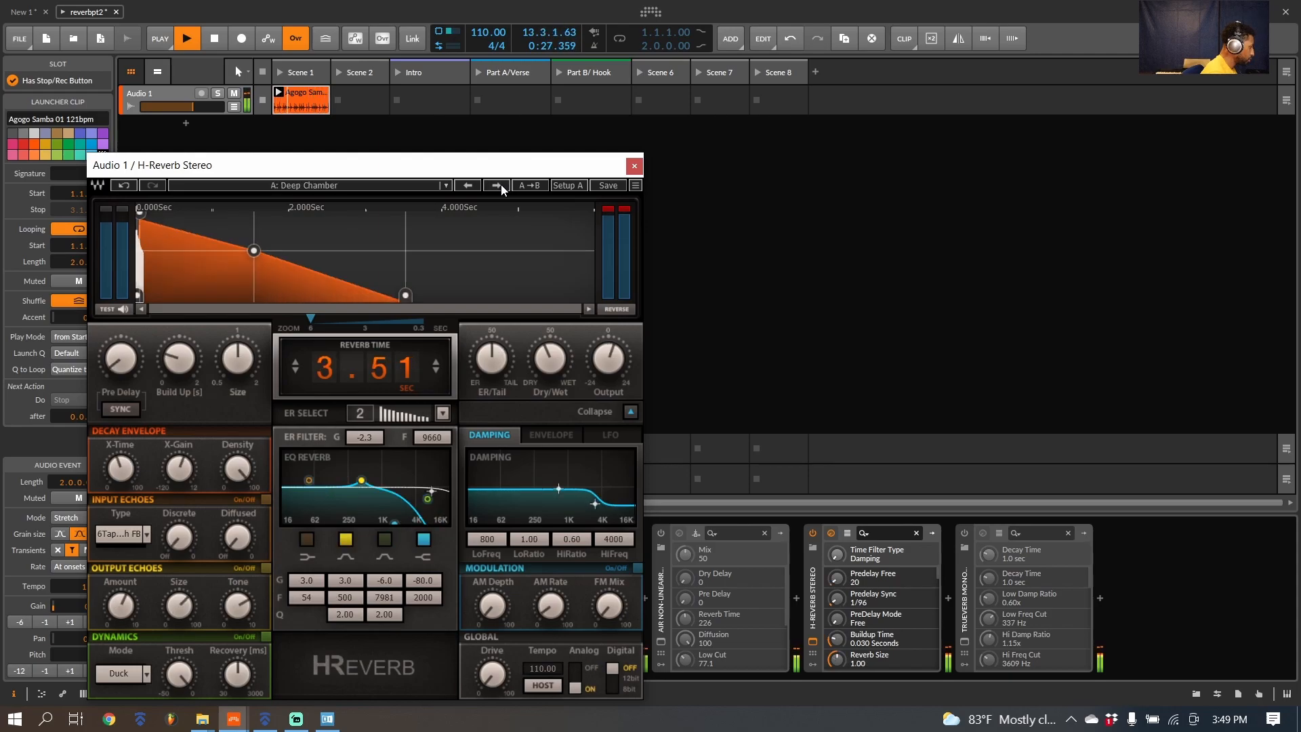
left_click(501, 185)
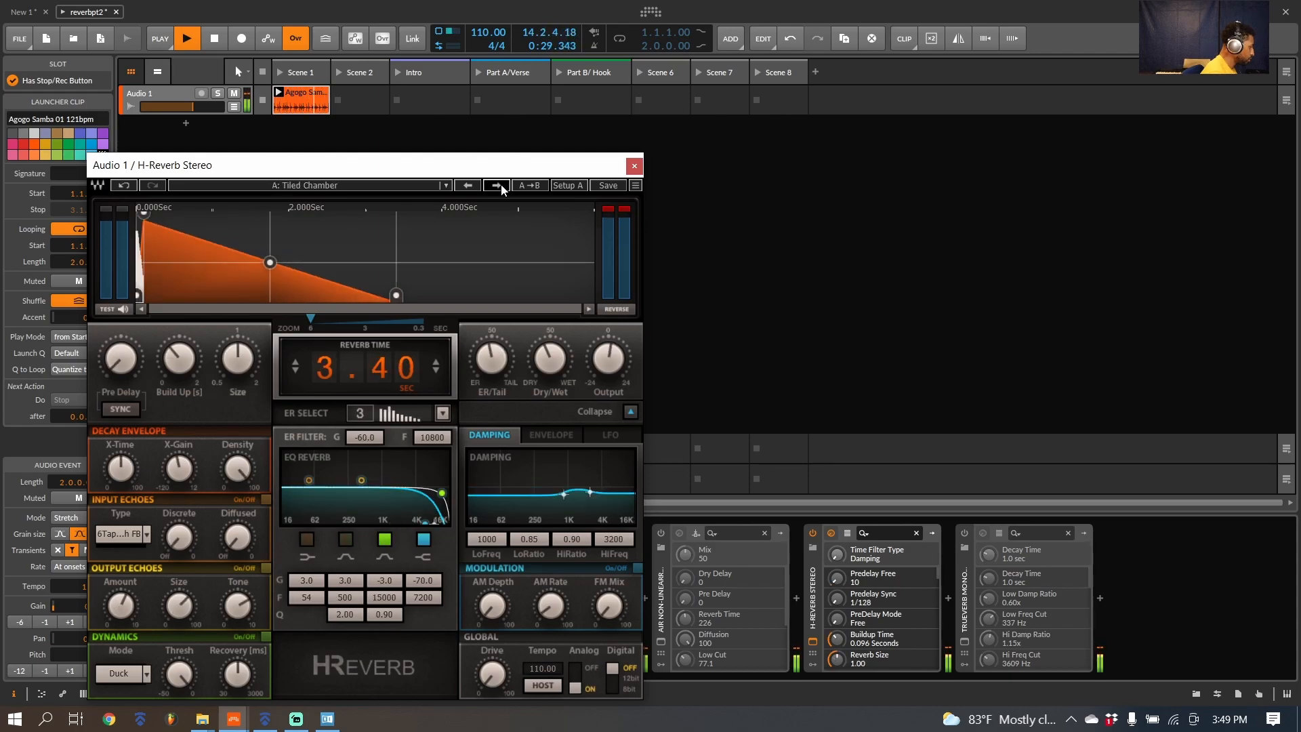
left_click(501, 184)
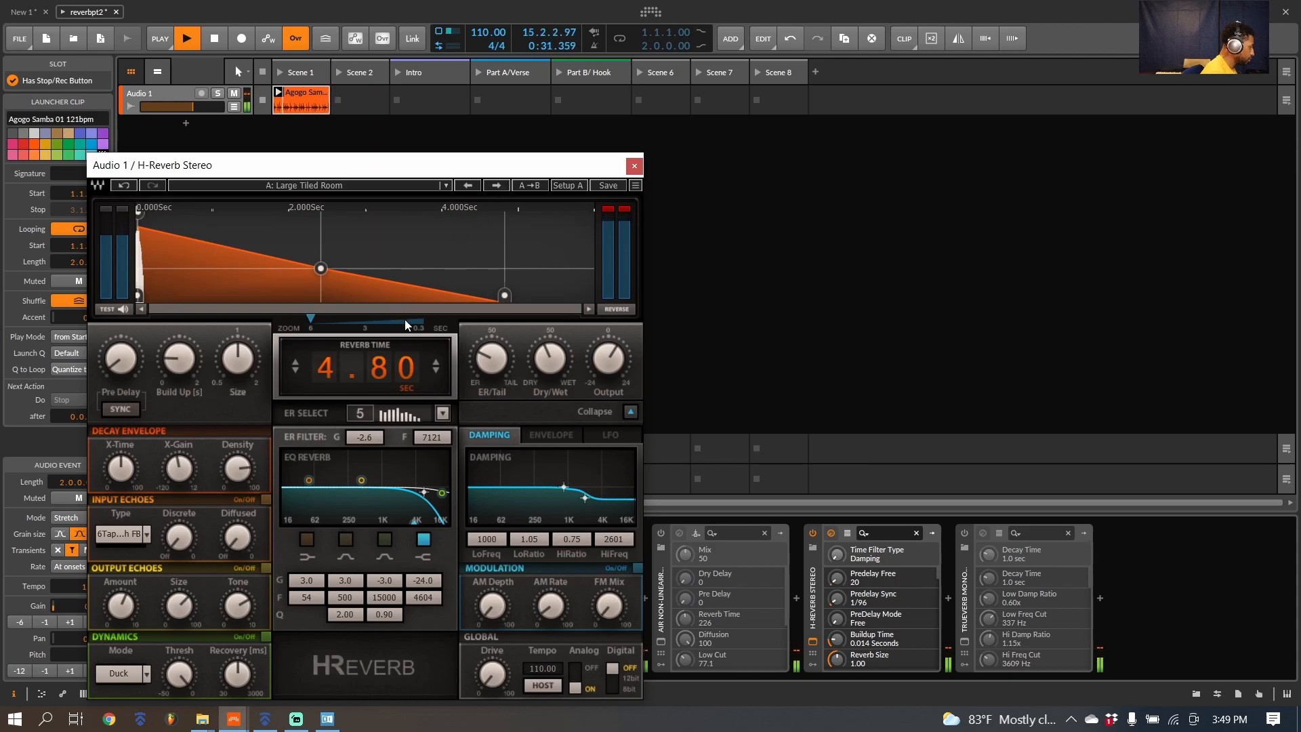
left_click(495, 184)
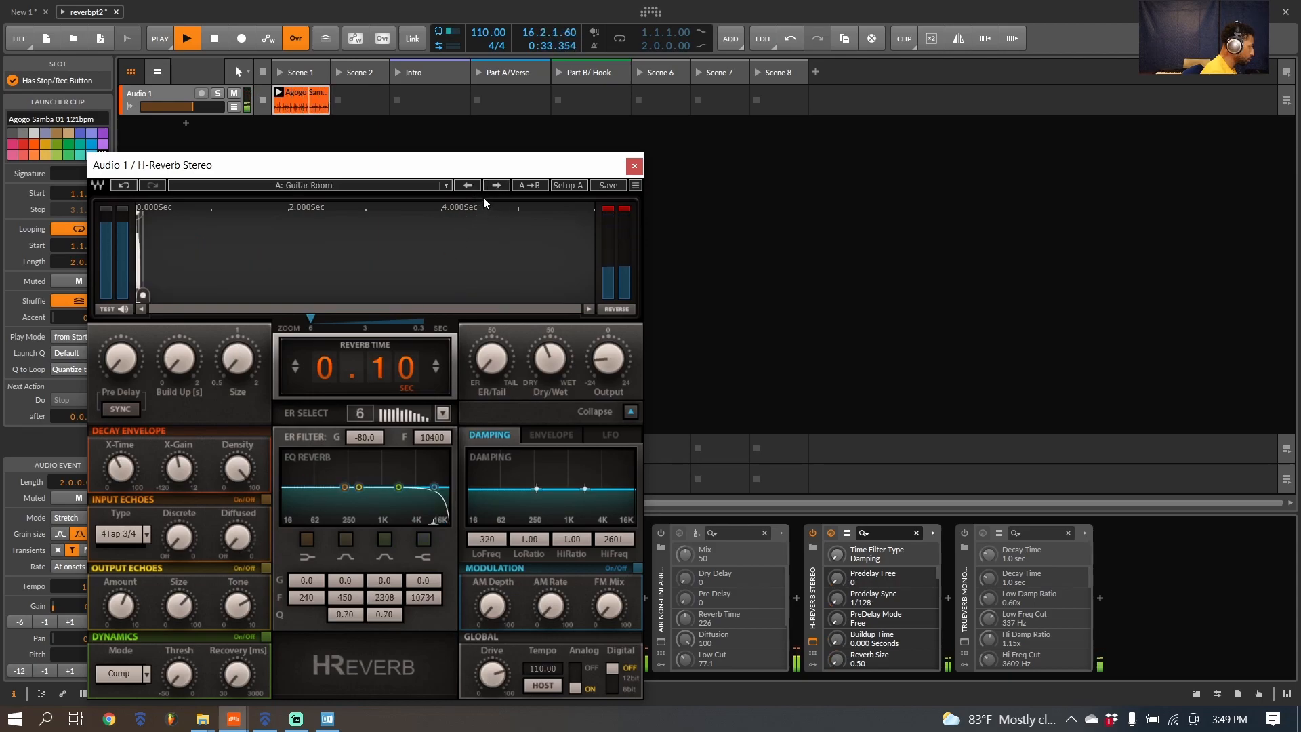
left_click(498, 186)
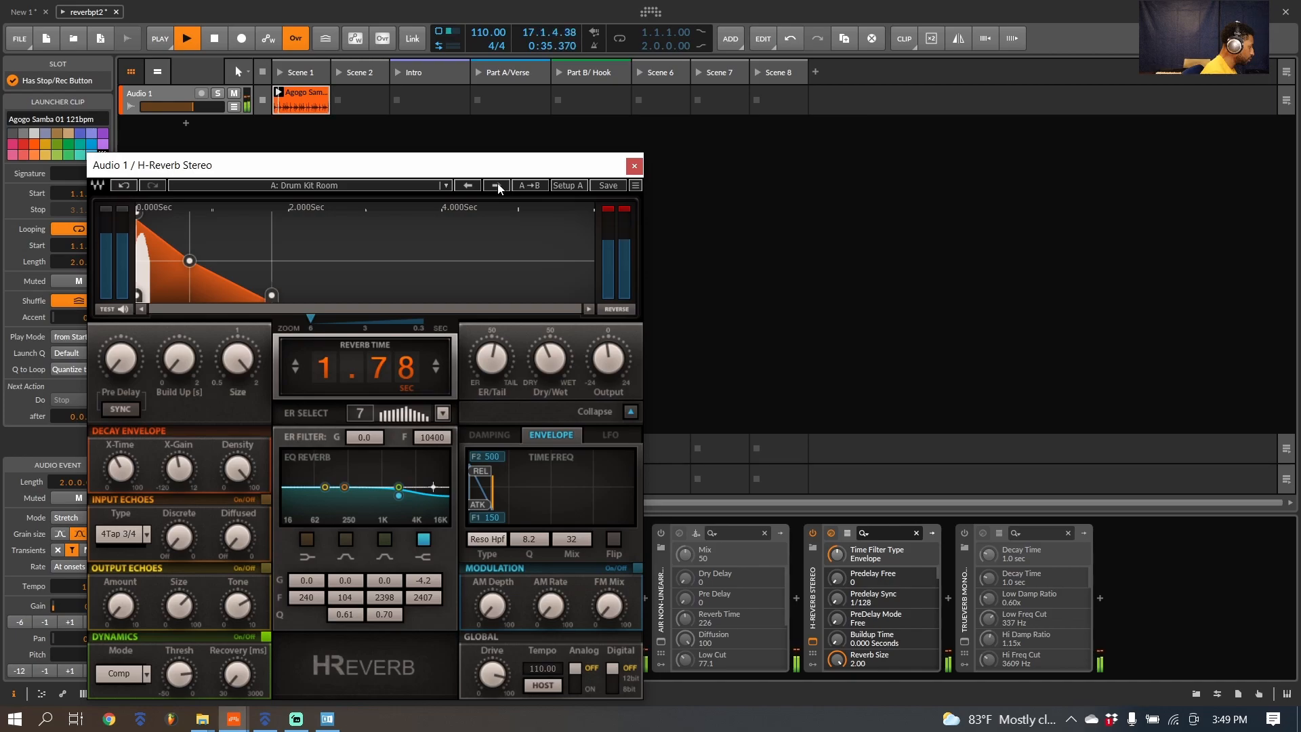
Step: Audition H-Reverb's Large Plate preset, and stop playback
left_click(498, 183)
key("space")
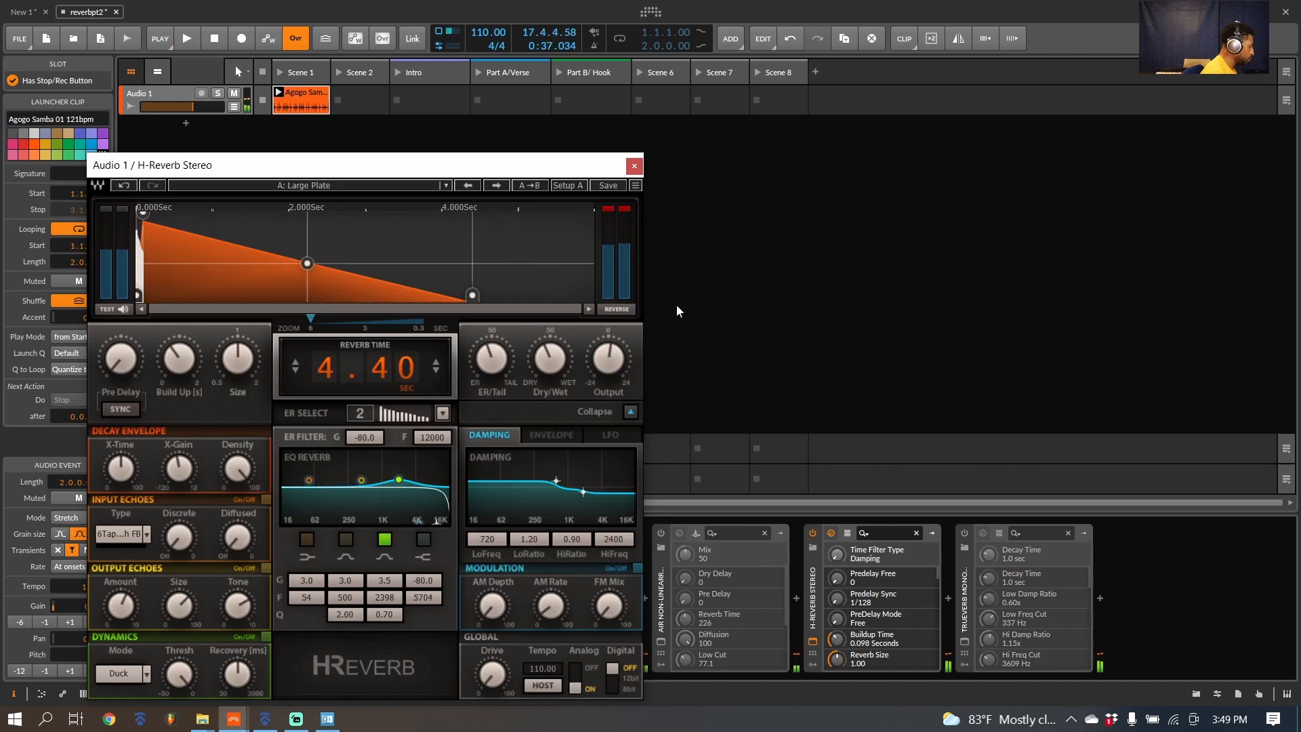
Step: Close the H-Reverb Stereo window and turn the device off
left_click_drag(421, 178, 557, 167)
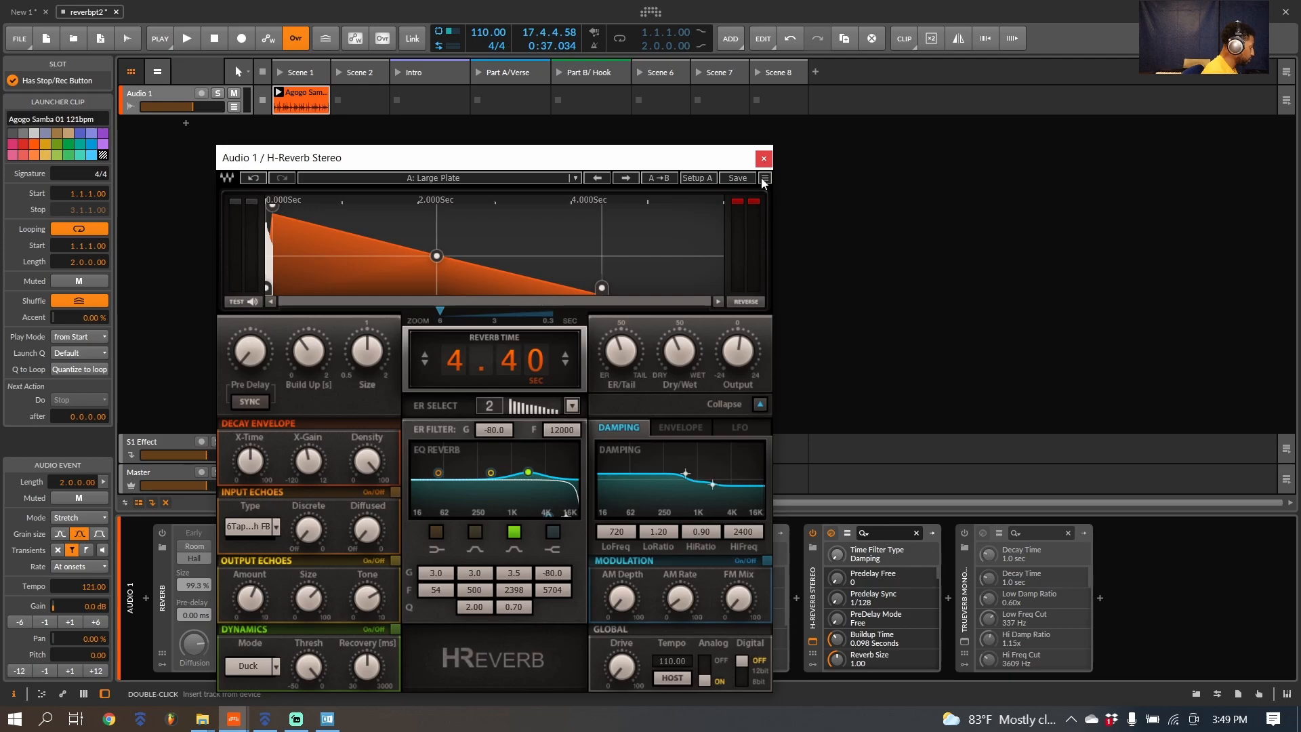
left_click(764, 159)
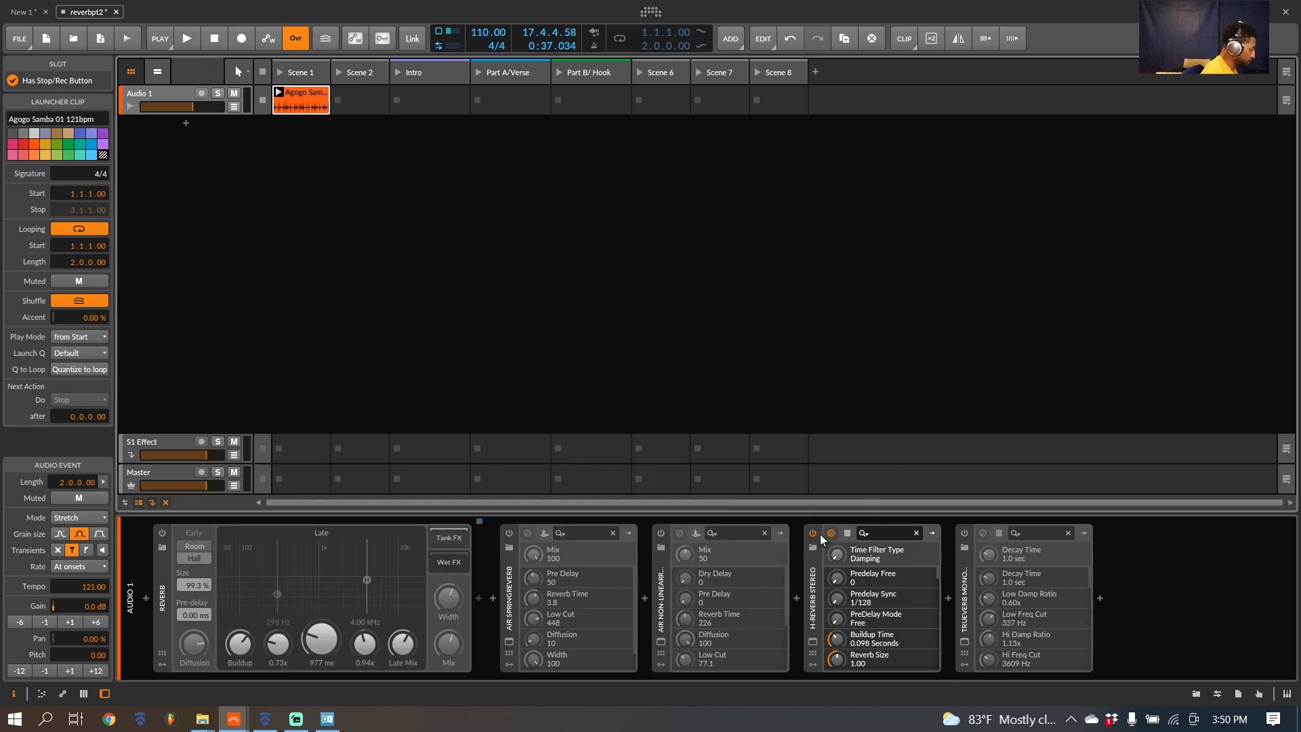
left_click(814, 533)
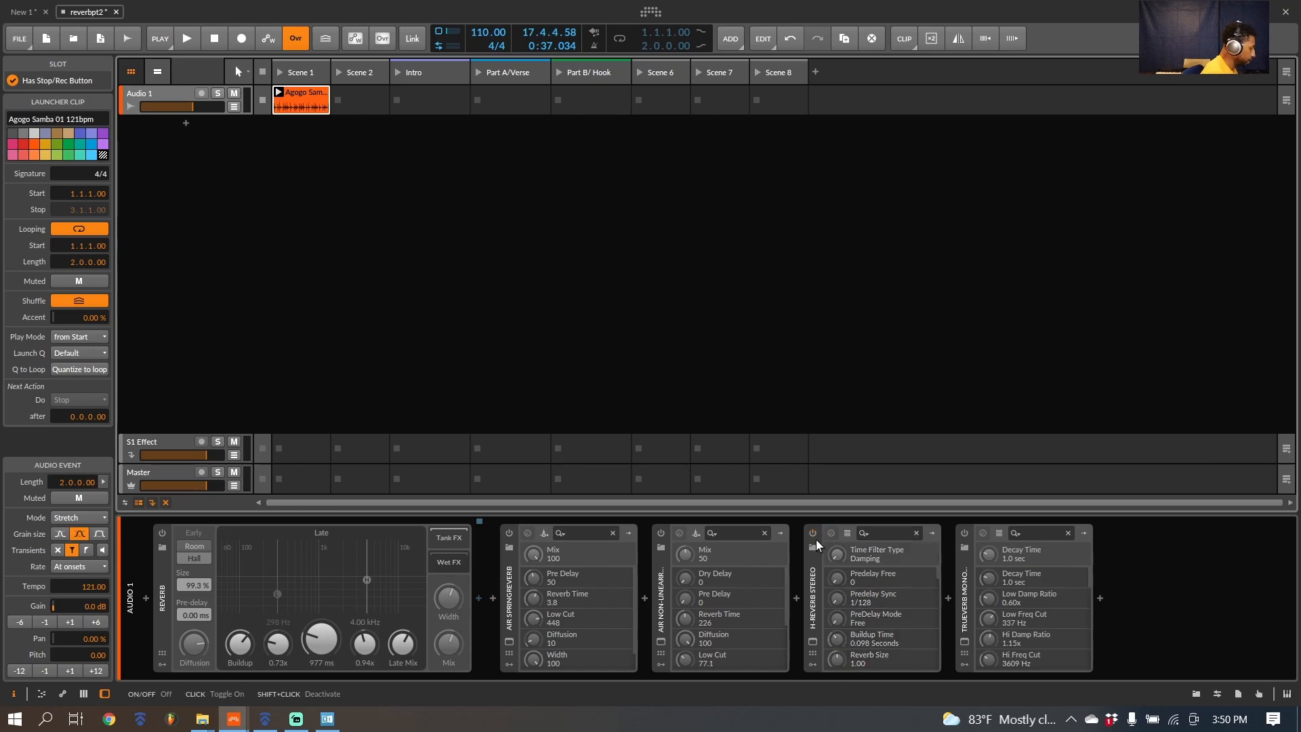
Step: Open the TrueVerb Mono/Stereo window and turn the device on with the percussion loop playing
left_click(965, 641)
key("space")
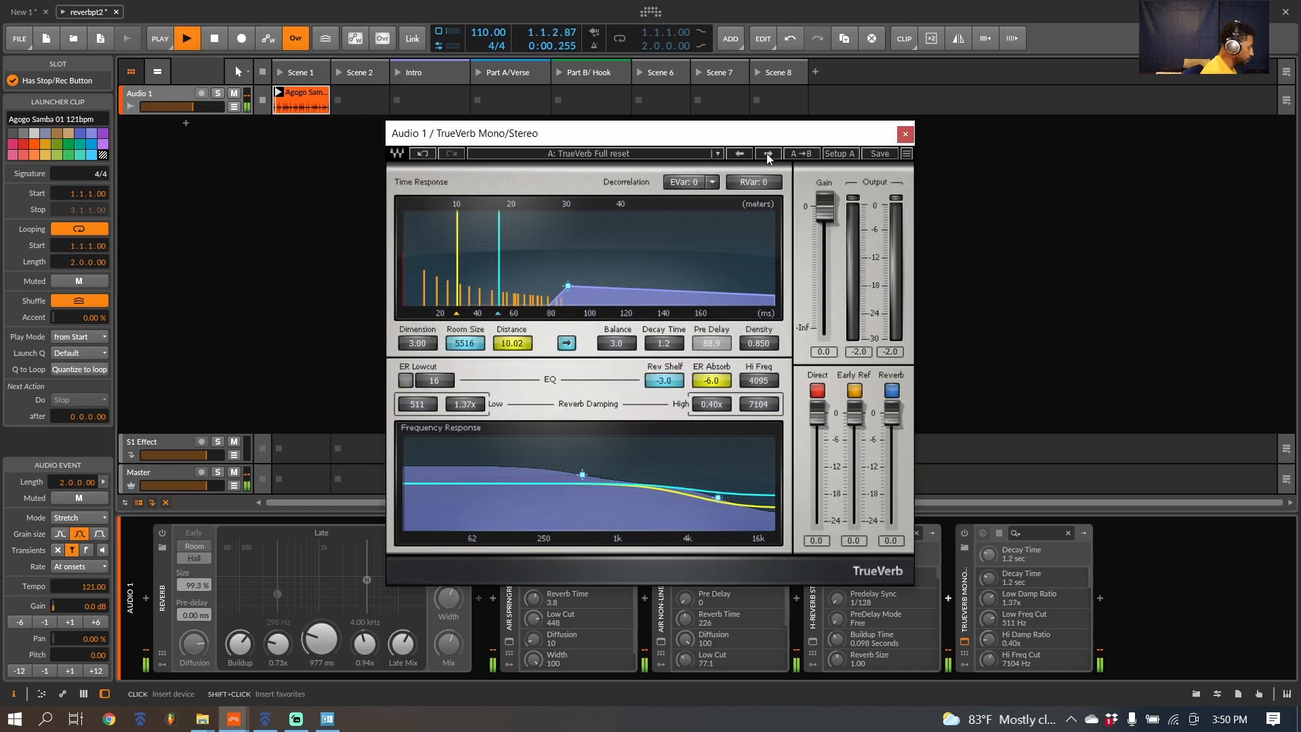
left_click(965, 531)
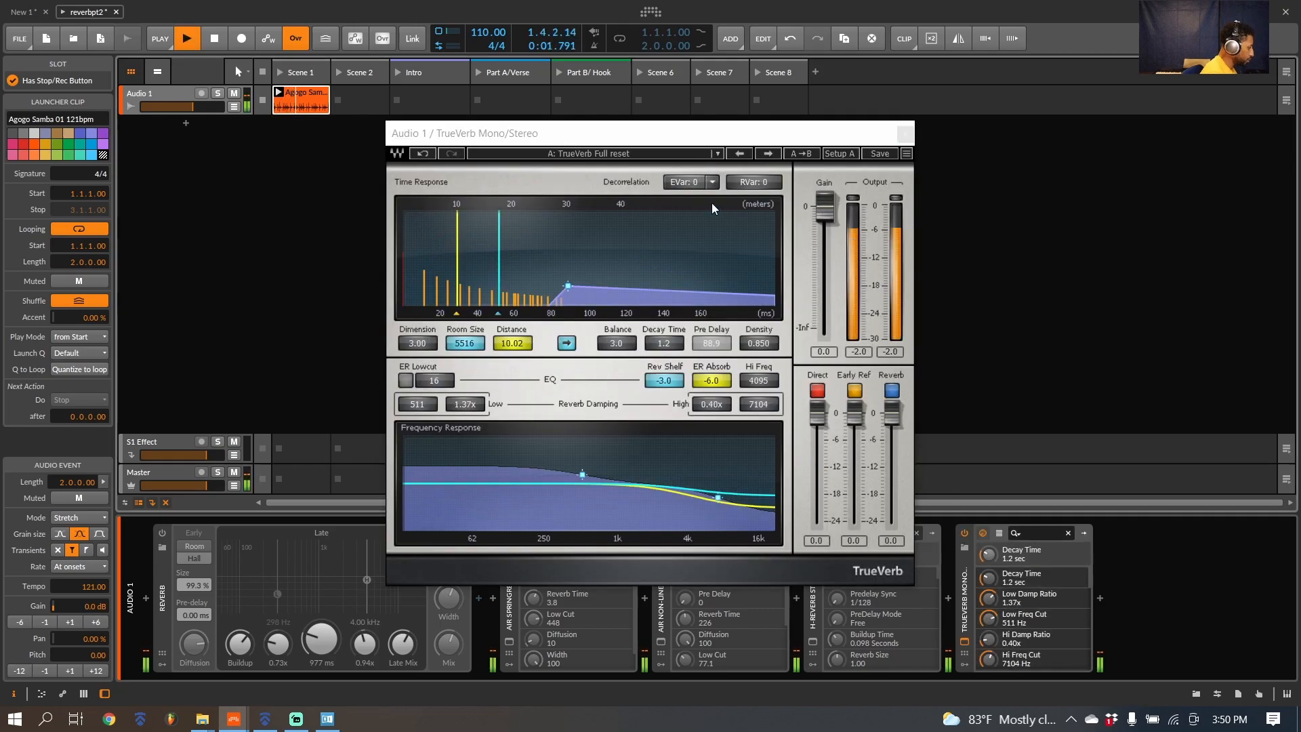
Step: Audition TrueVerb presets in order from PA Default through Medium Concert, Studio A, Cathedral and Large Concert to Drum room
left_click(768, 153)
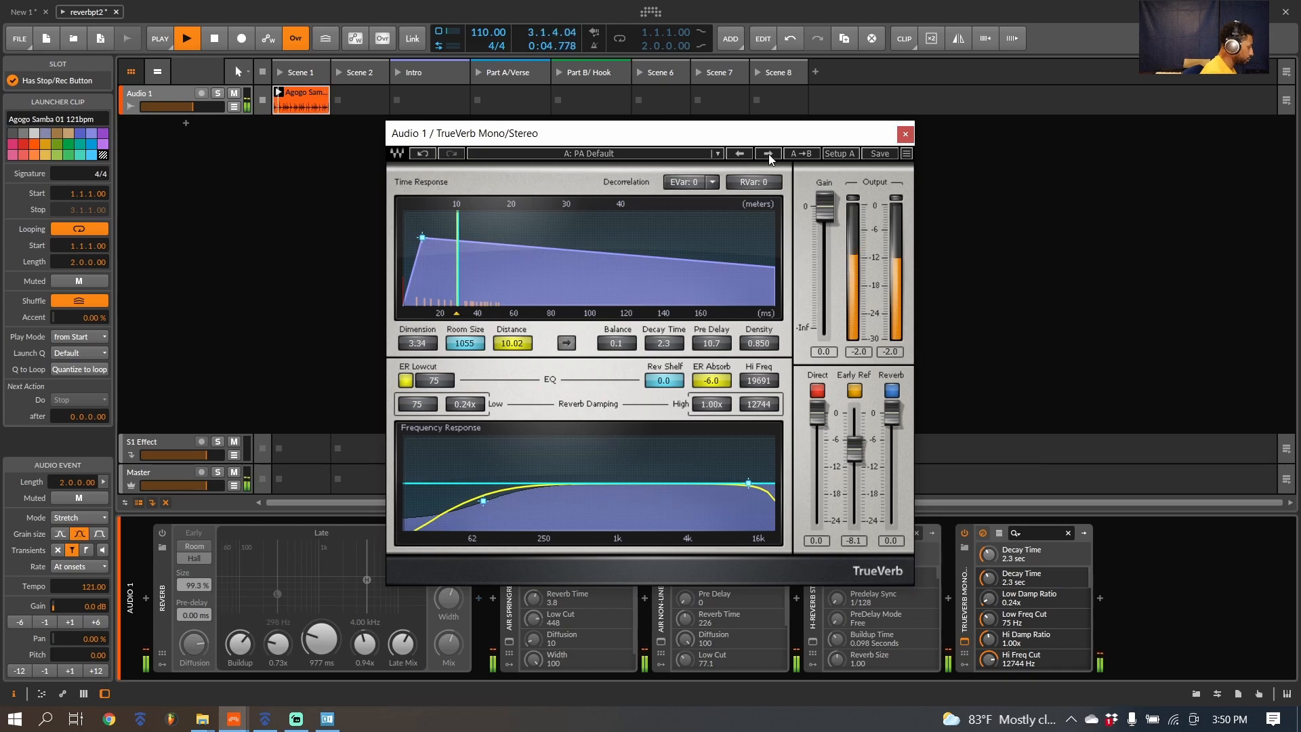
left_click(769, 154)
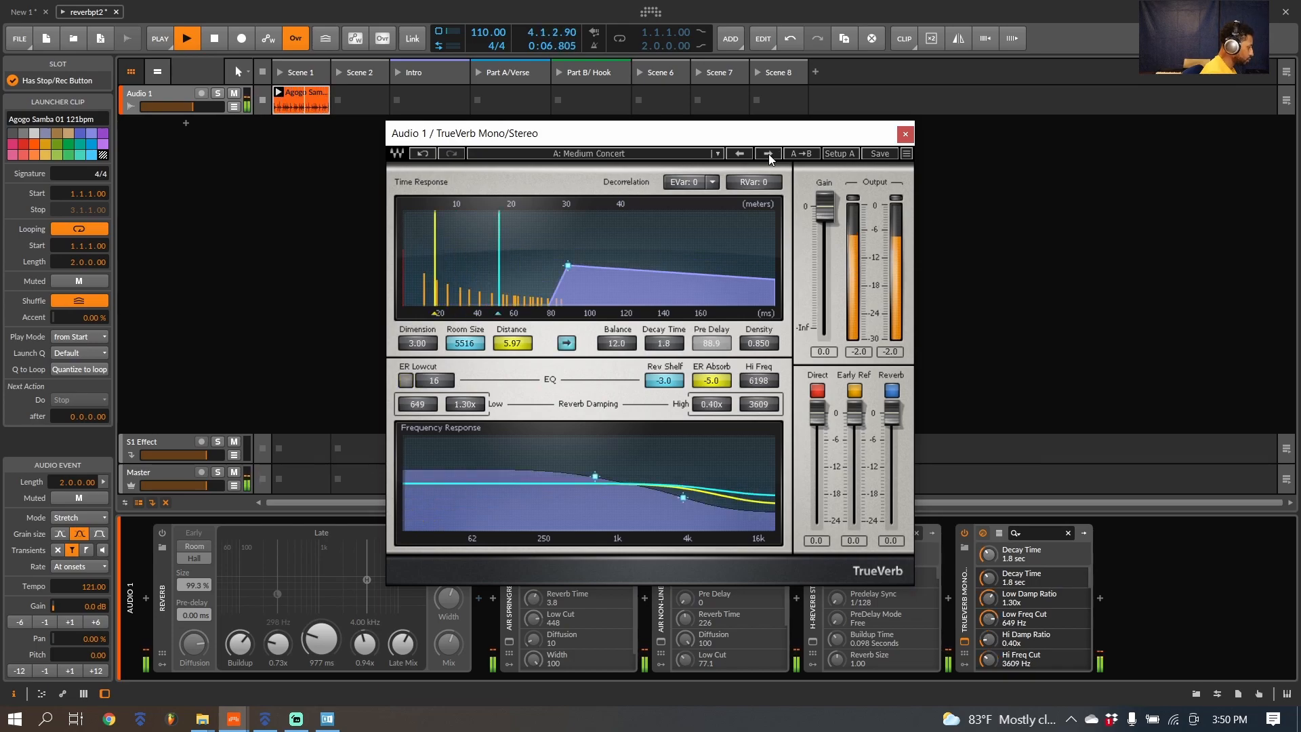
left_click(769, 153)
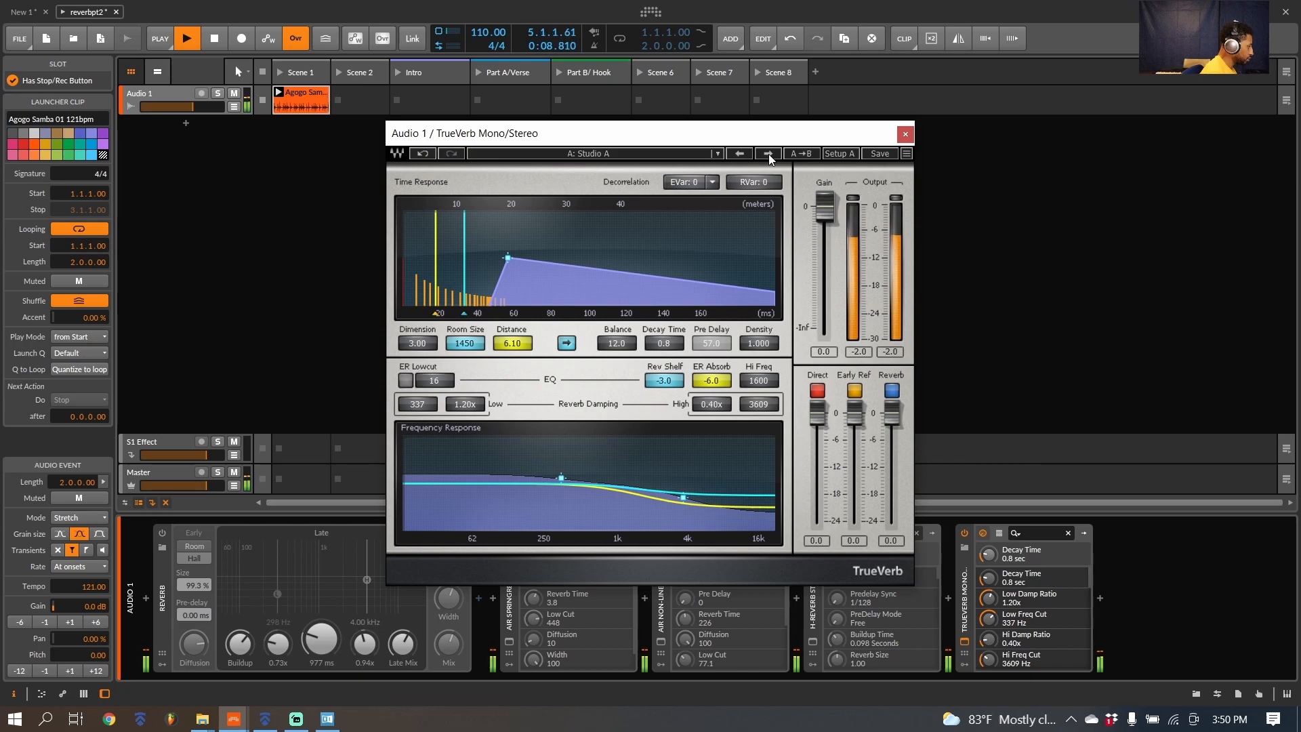
left_click(768, 153)
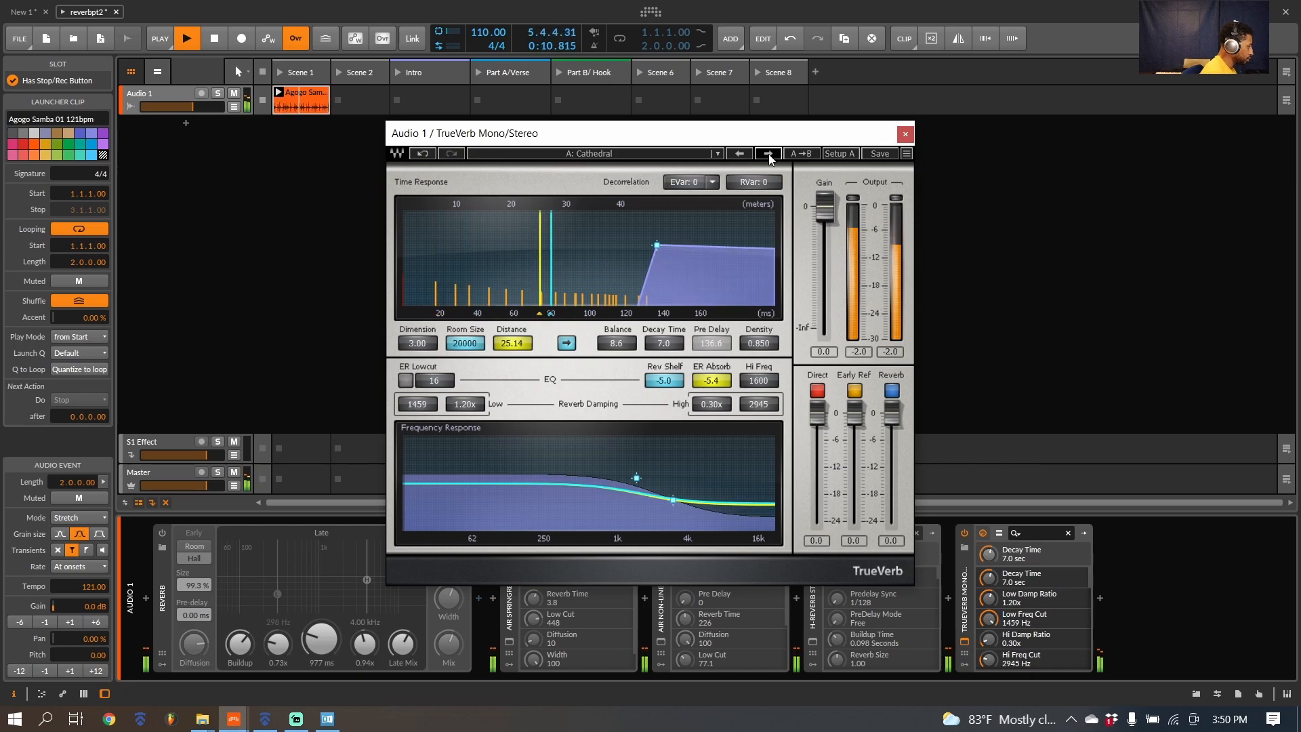
left_click(769, 153)
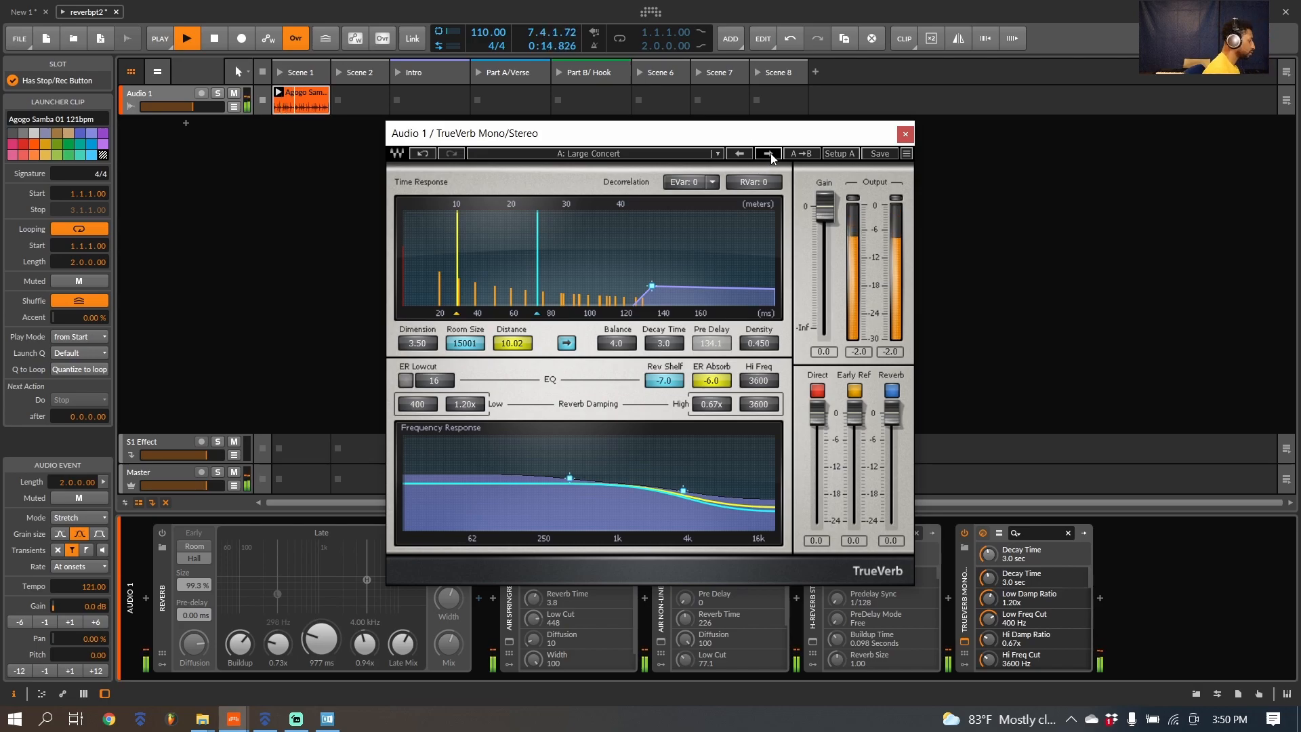
left_click(770, 153)
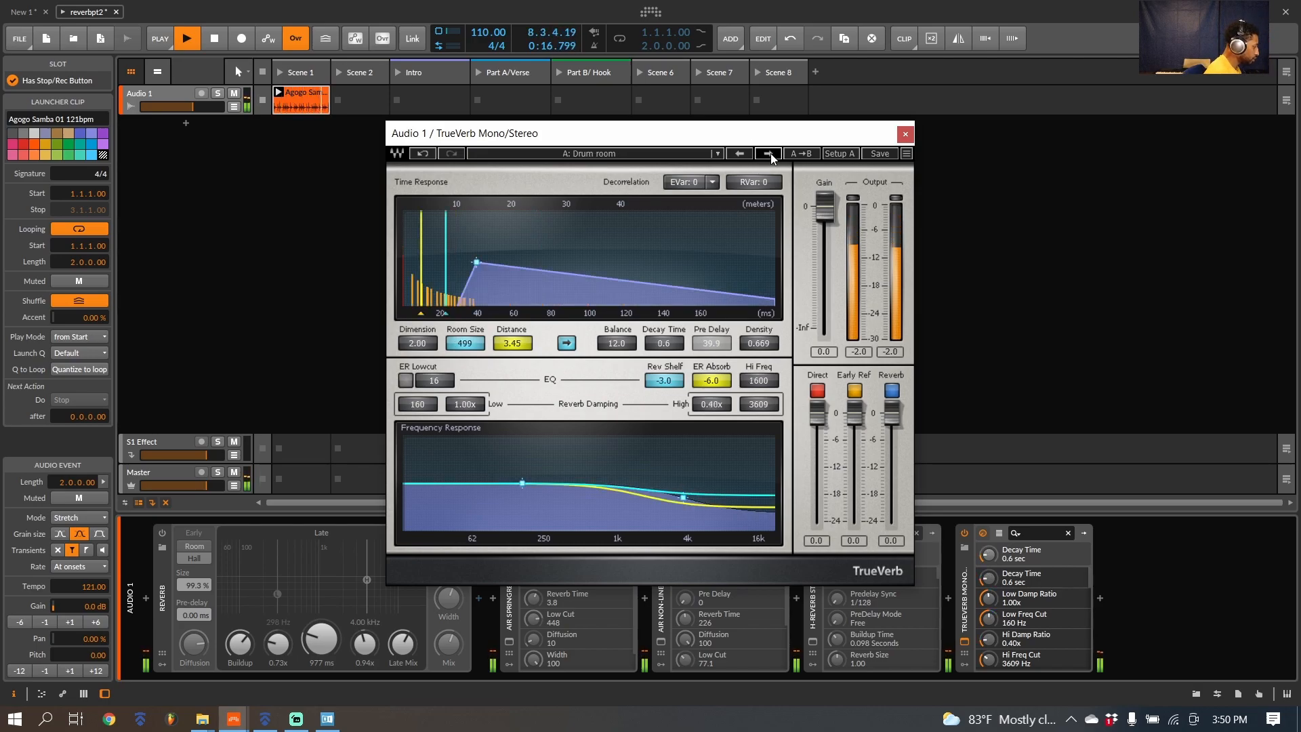
Step: Audition TrueVerb's Medium plate, Bijou Theatre, Vocal spread and Stadium, enclosed presets
left_click(770, 154)
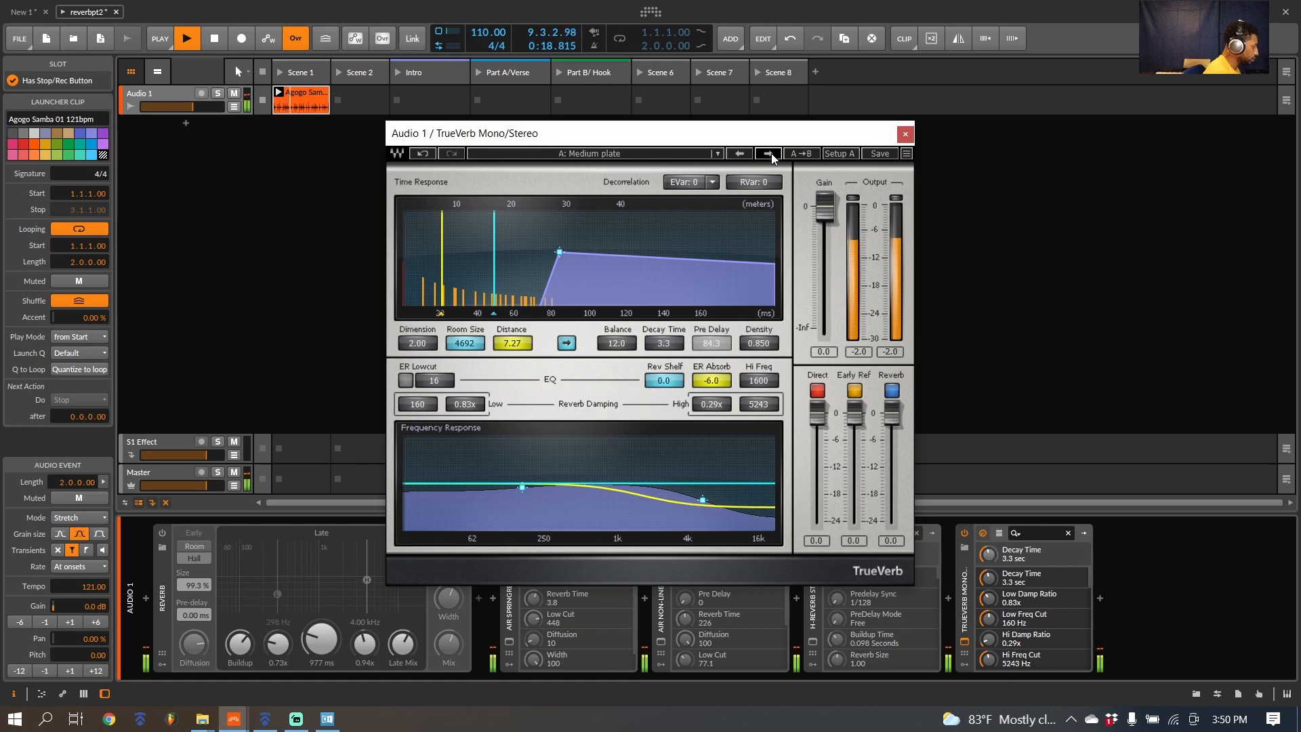
left_click(771, 153)
left_click(766, 152)
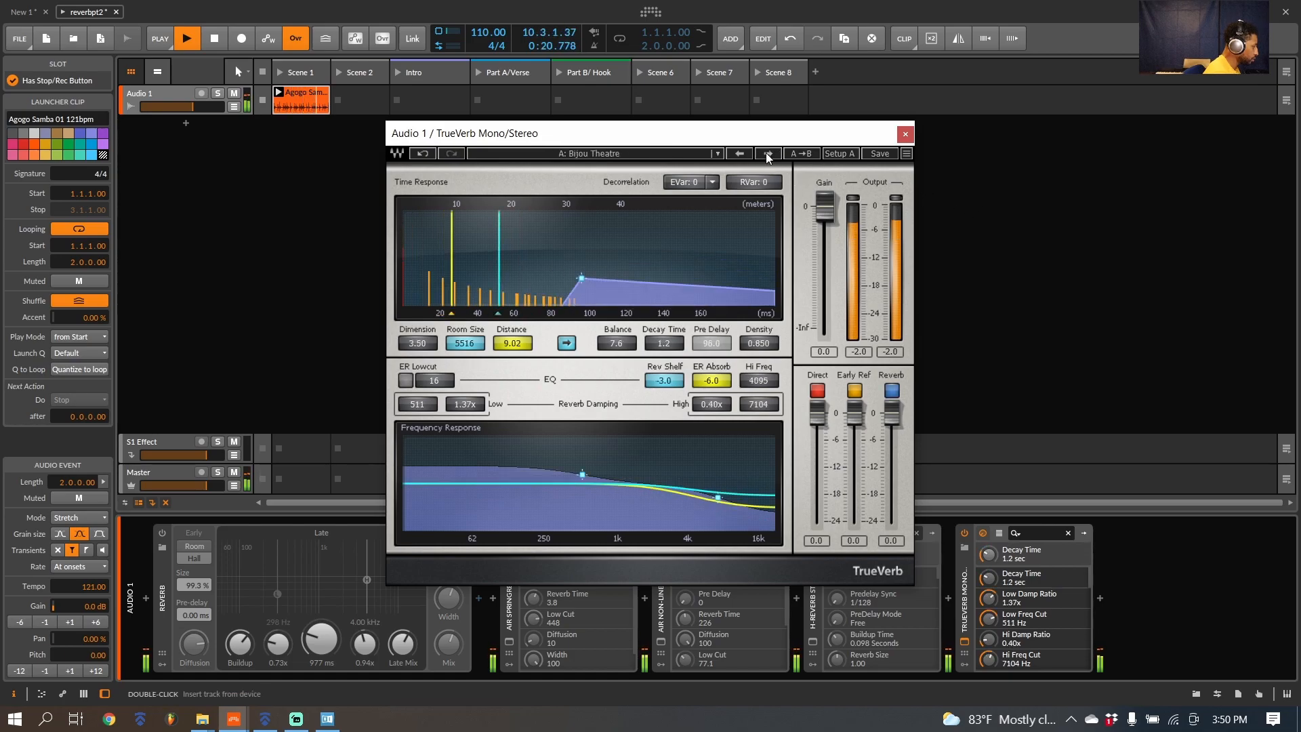
left_click(758, 152)
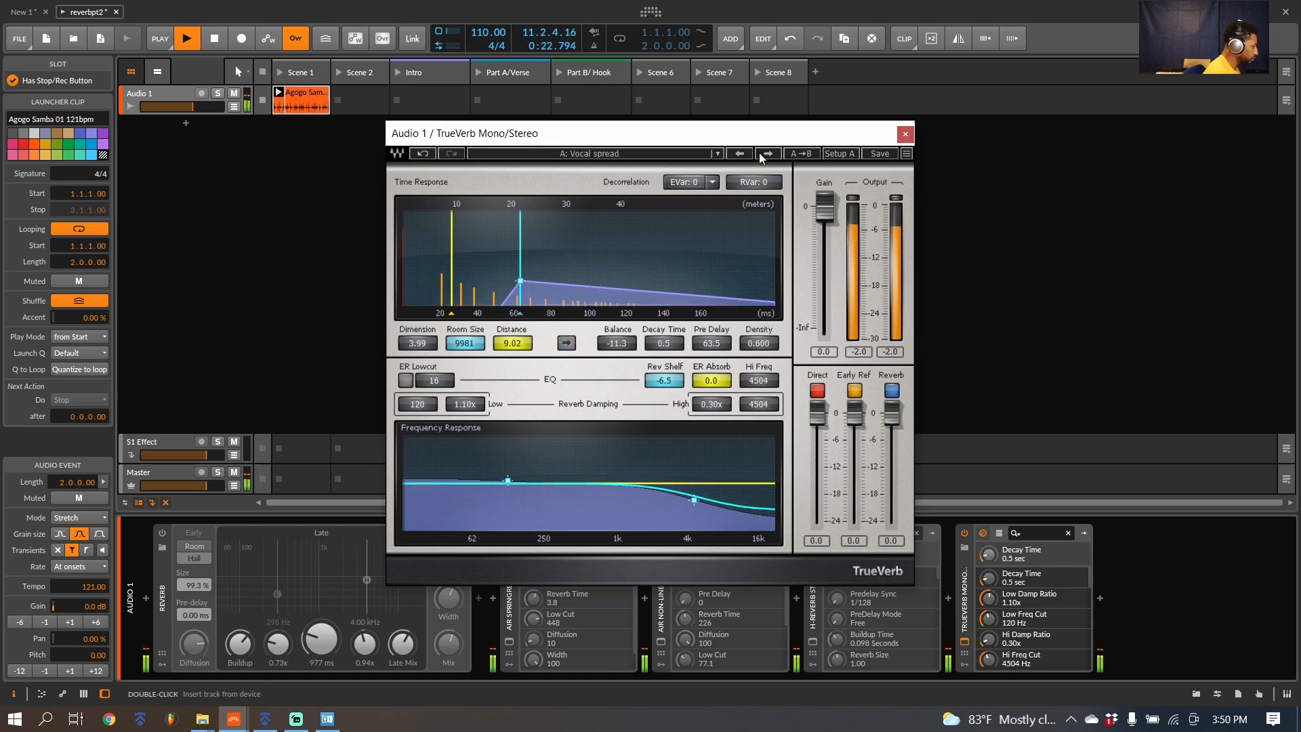
left_click(775, 158)
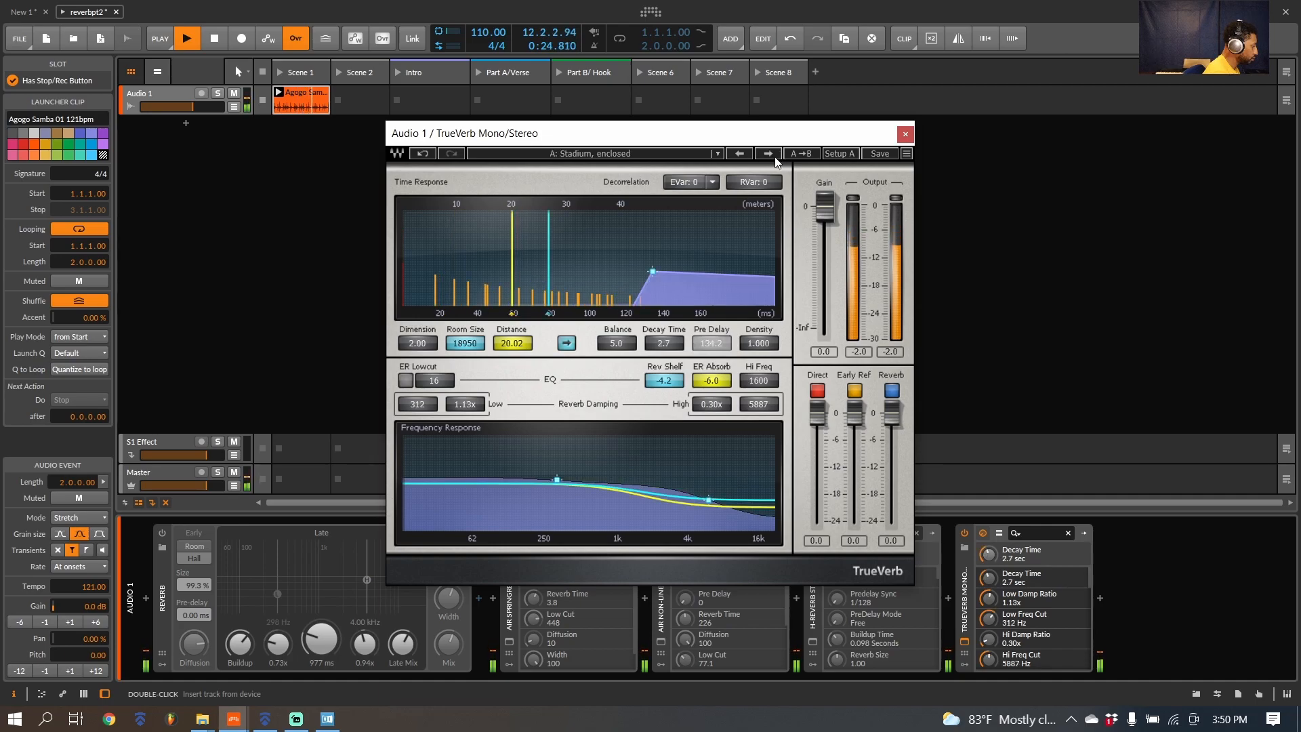
Step: Stop playback, close the TrueVerb Mono/Stereo window and turn the device off
left_click(982, 286)
key("space")
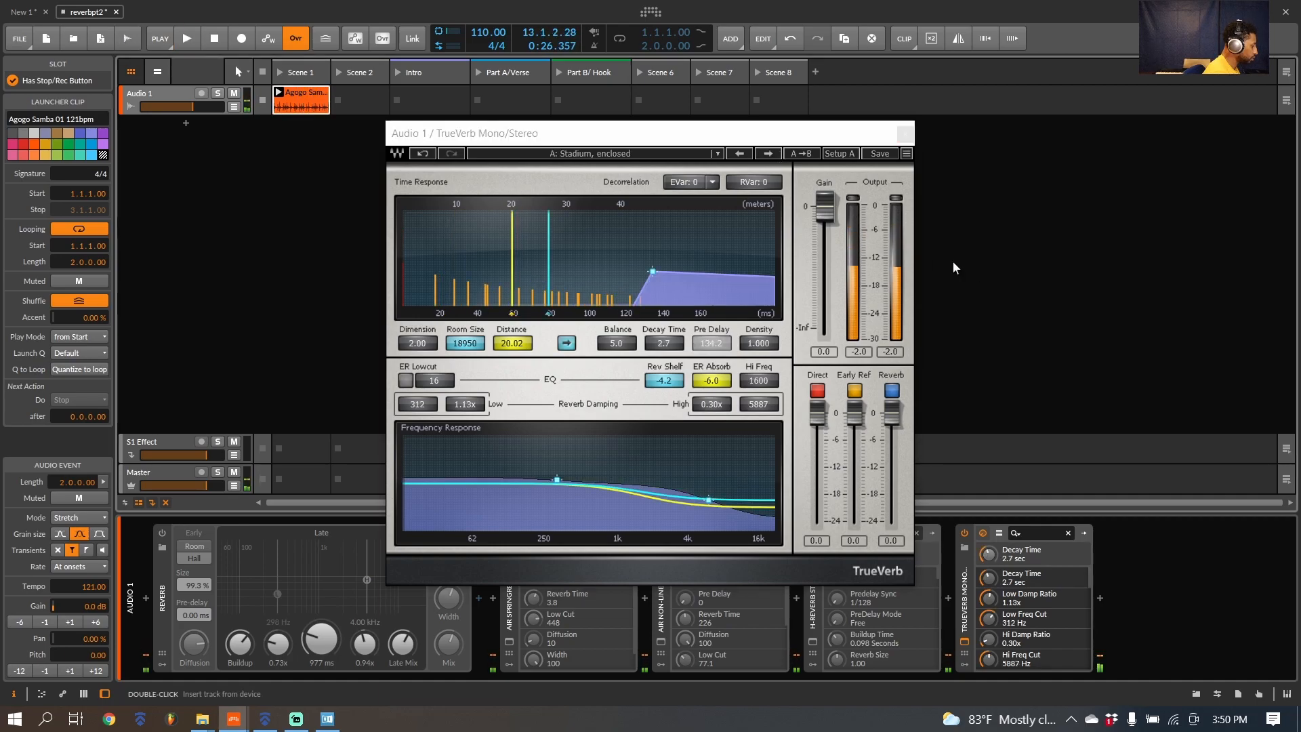
left_click(906, 135)
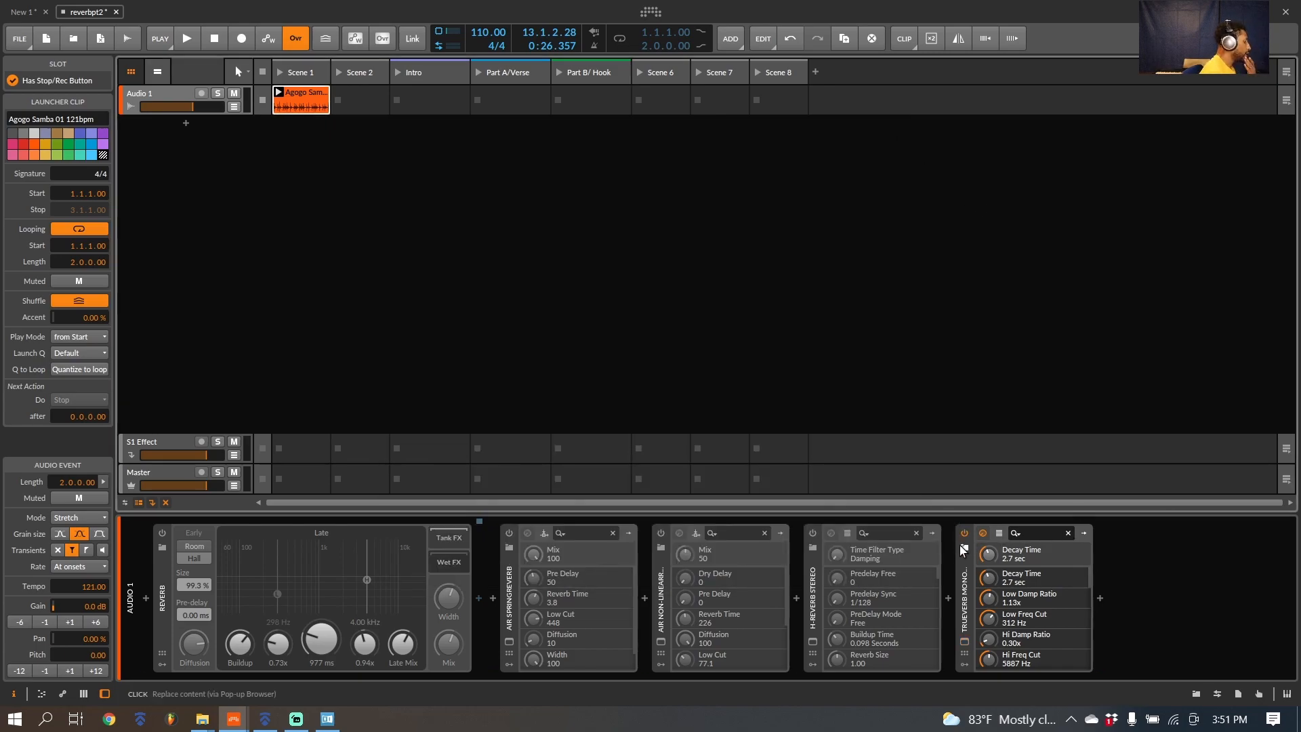
left_click(964, 533)
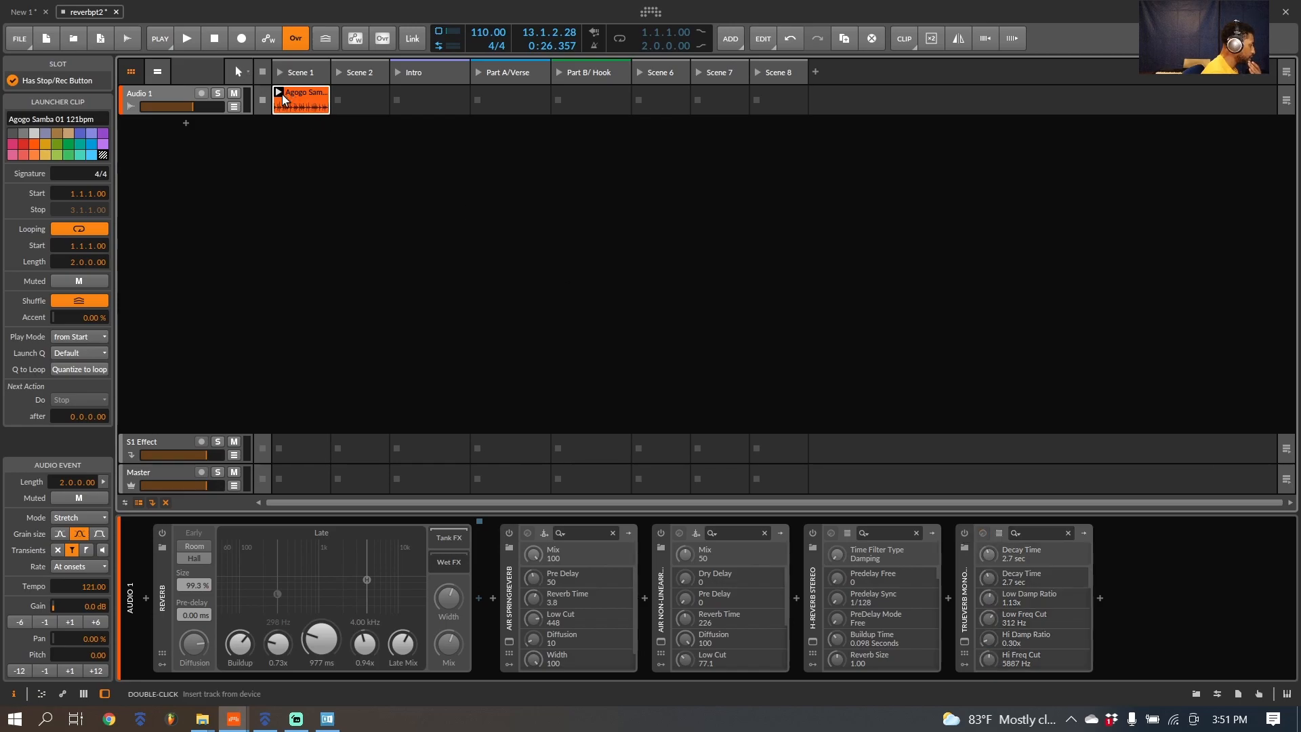